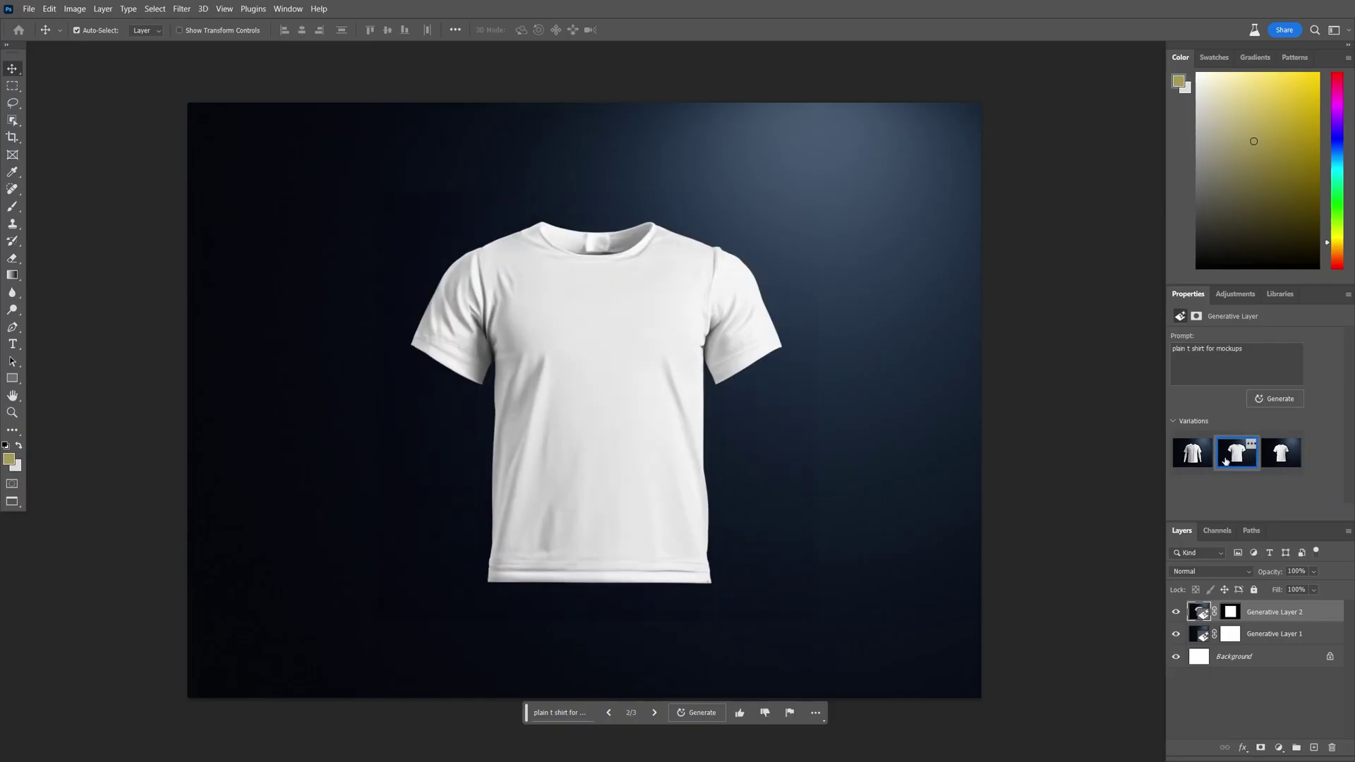
- Create a blank white 3000 × 2250 px document at 300 ppi
click(1202, 459)
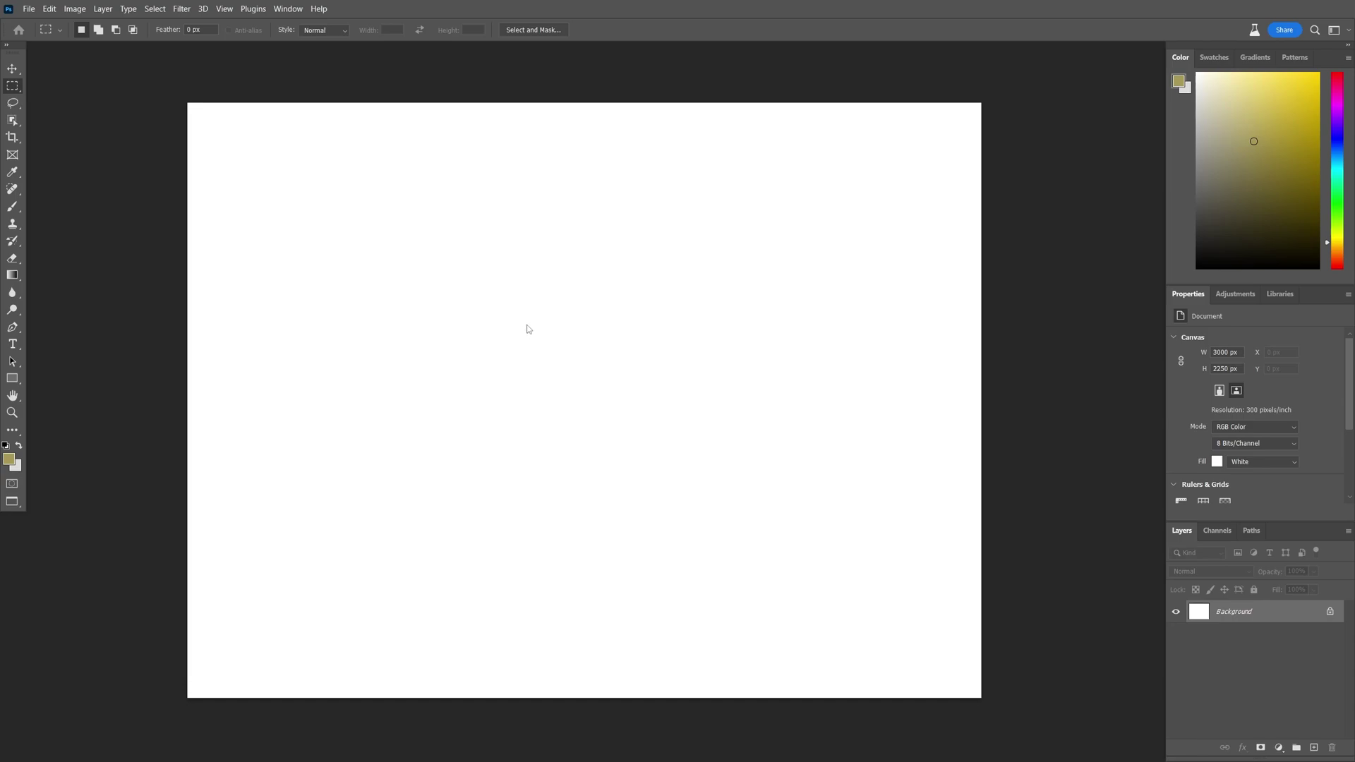
- Generative-fill the entire canvas with the prompt 'dark background with dim light'
click(12, 87)
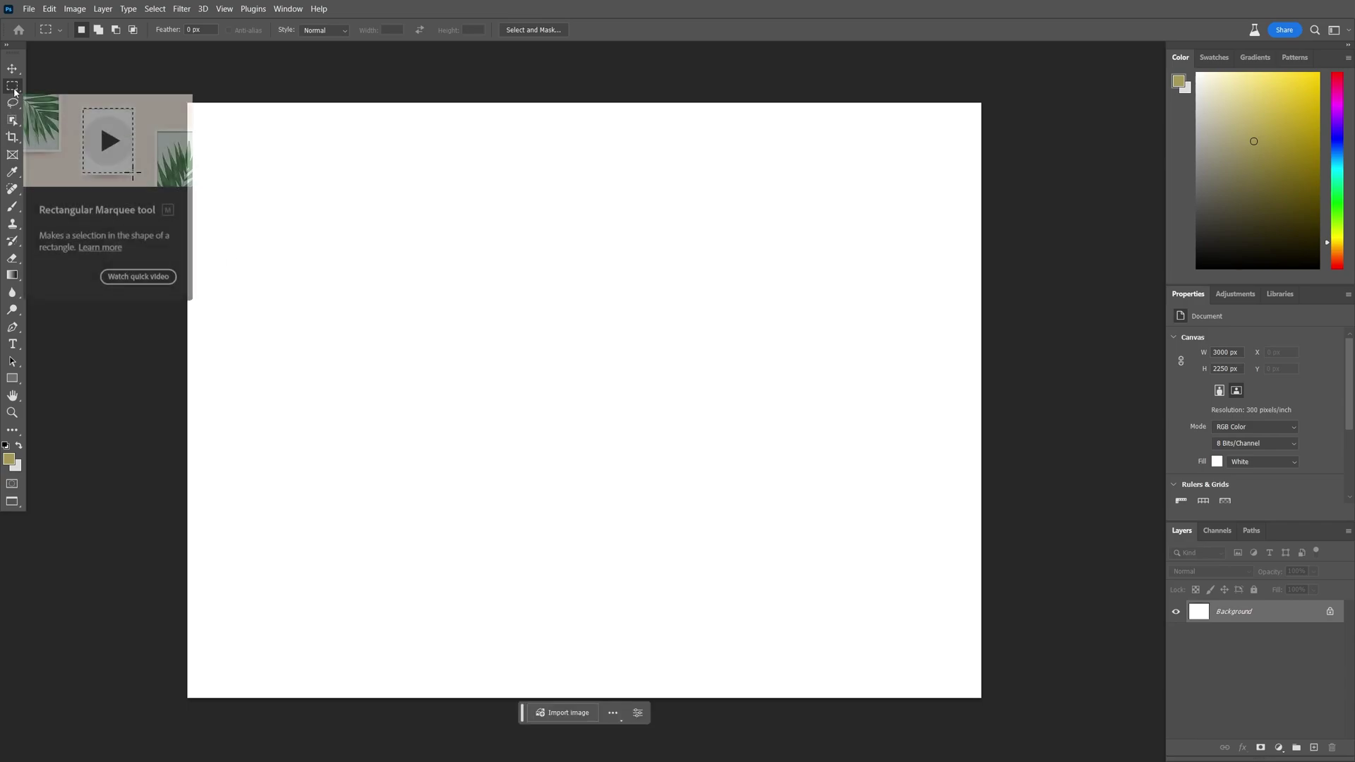
drag(176, 94, 987, 706)
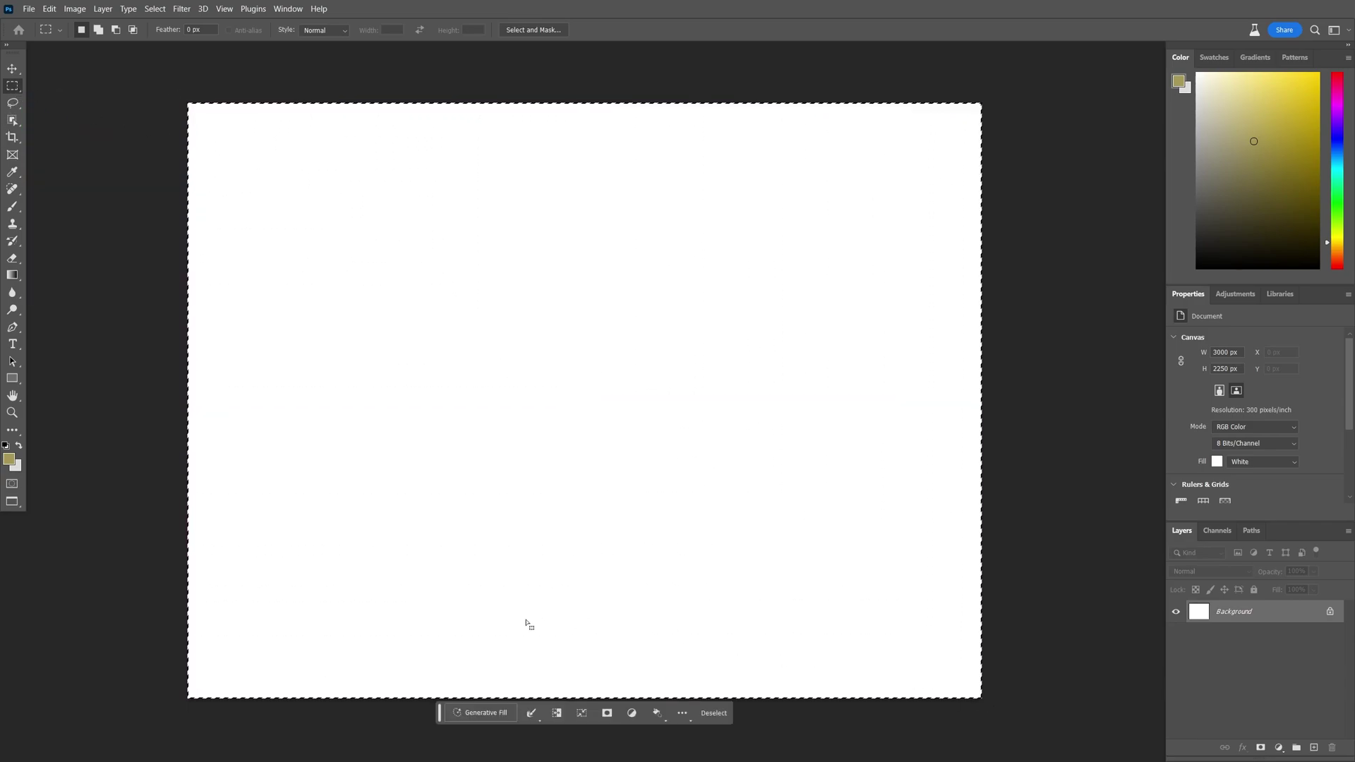
click(481, 713)
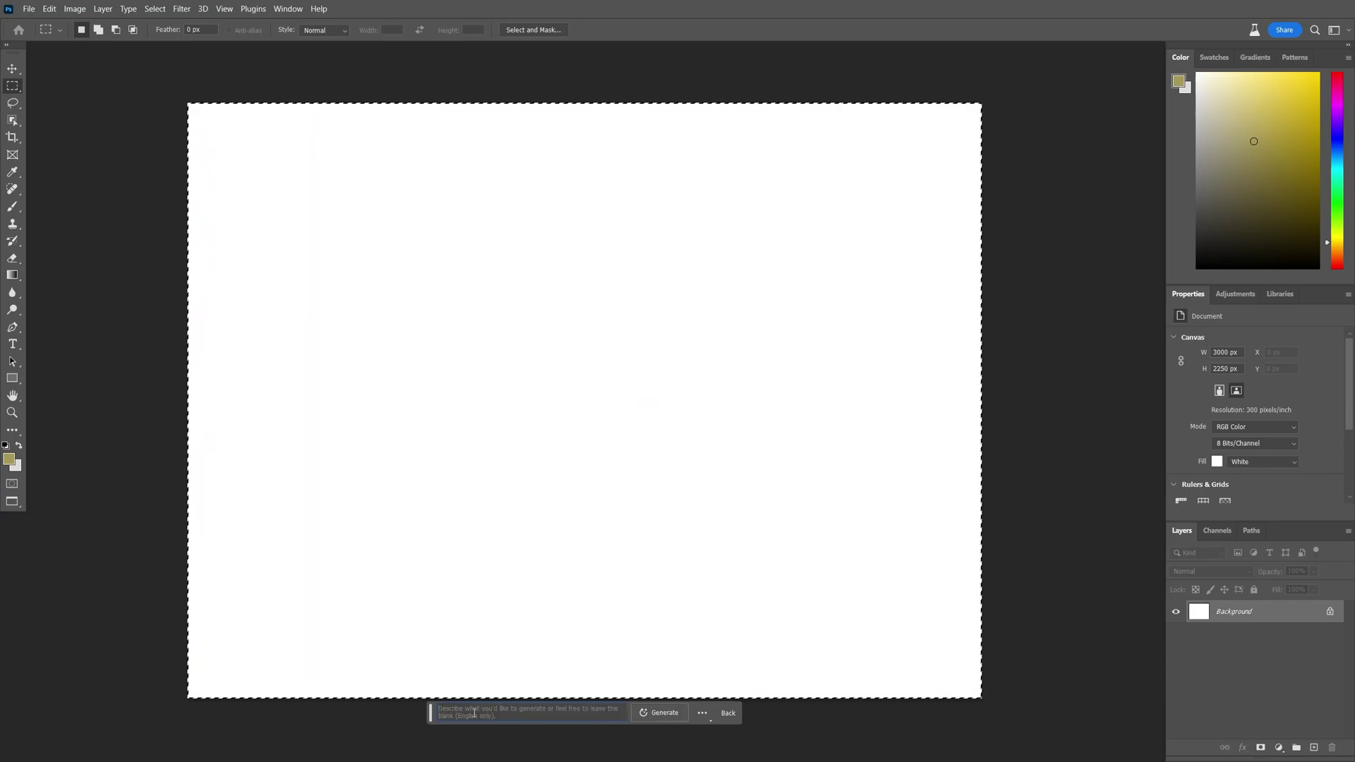
text(dark background with dim lighting)
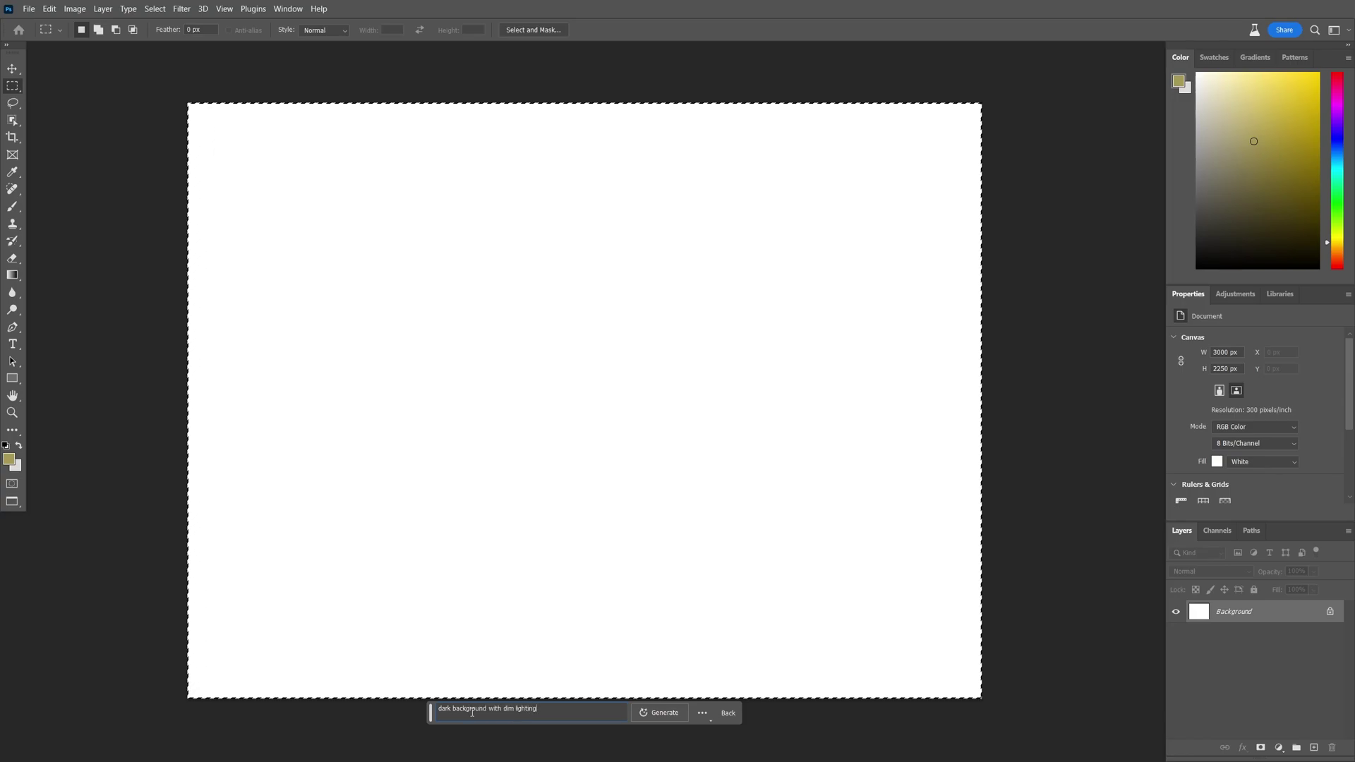
key(Return)
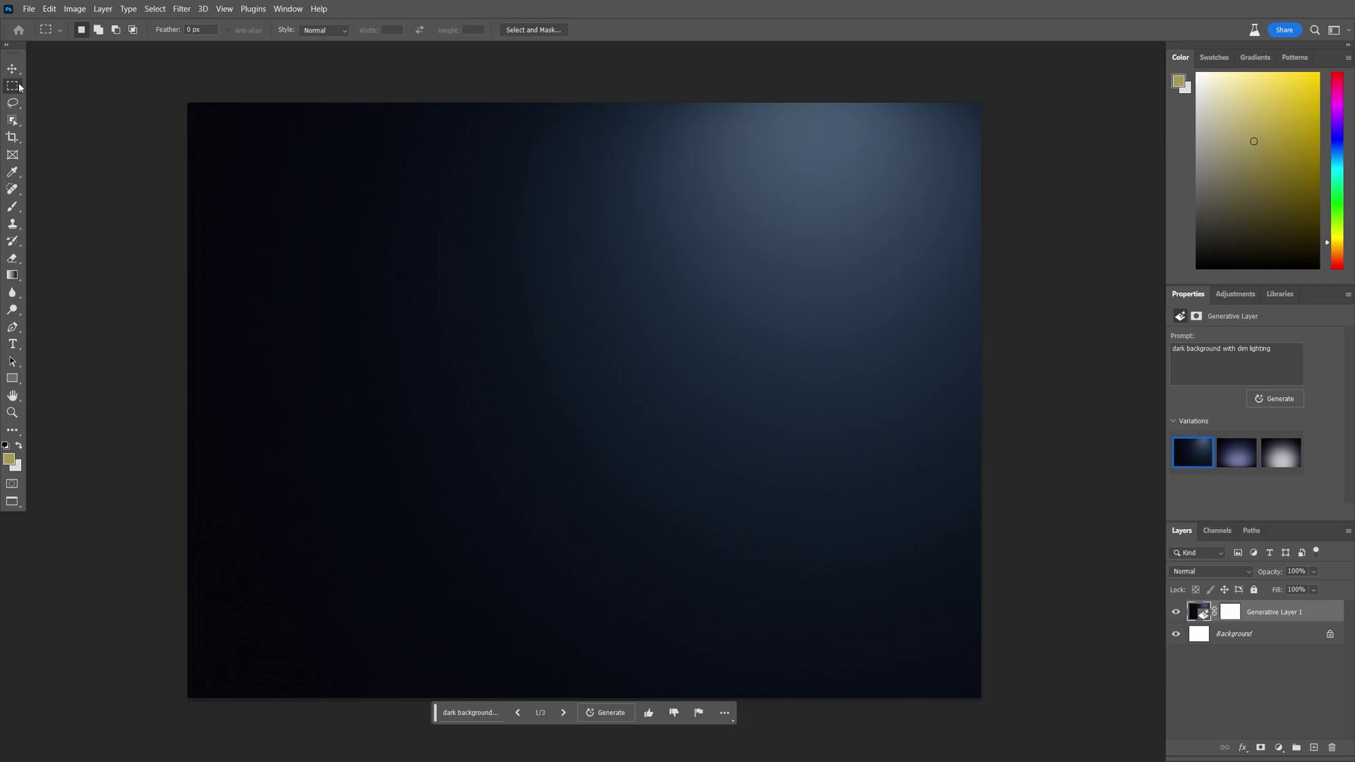
- Generate 'plain t shirt for mockups' in a centre square and keep the layered long-sleeve variation
click(19, 86)
click(55, 88)
drag(380, 195, 813, 617)
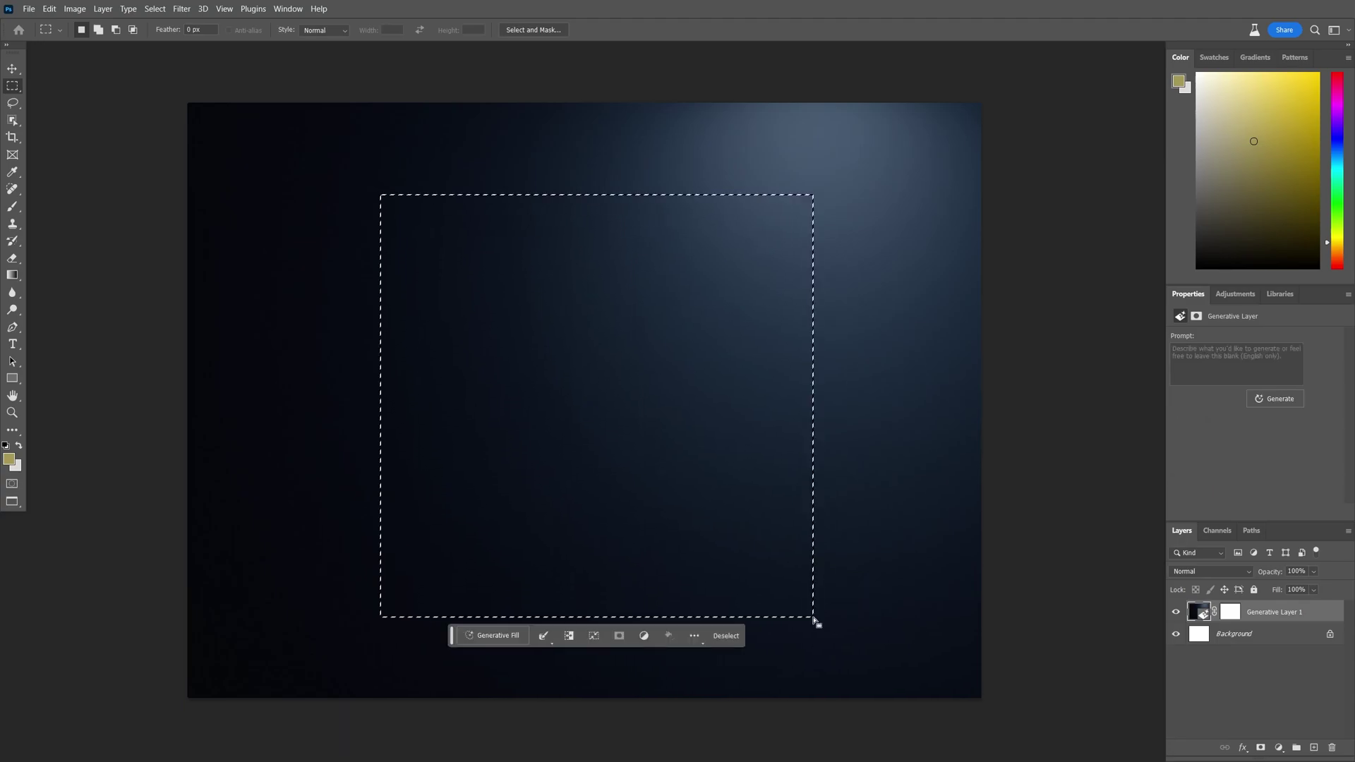
click(491, 636)
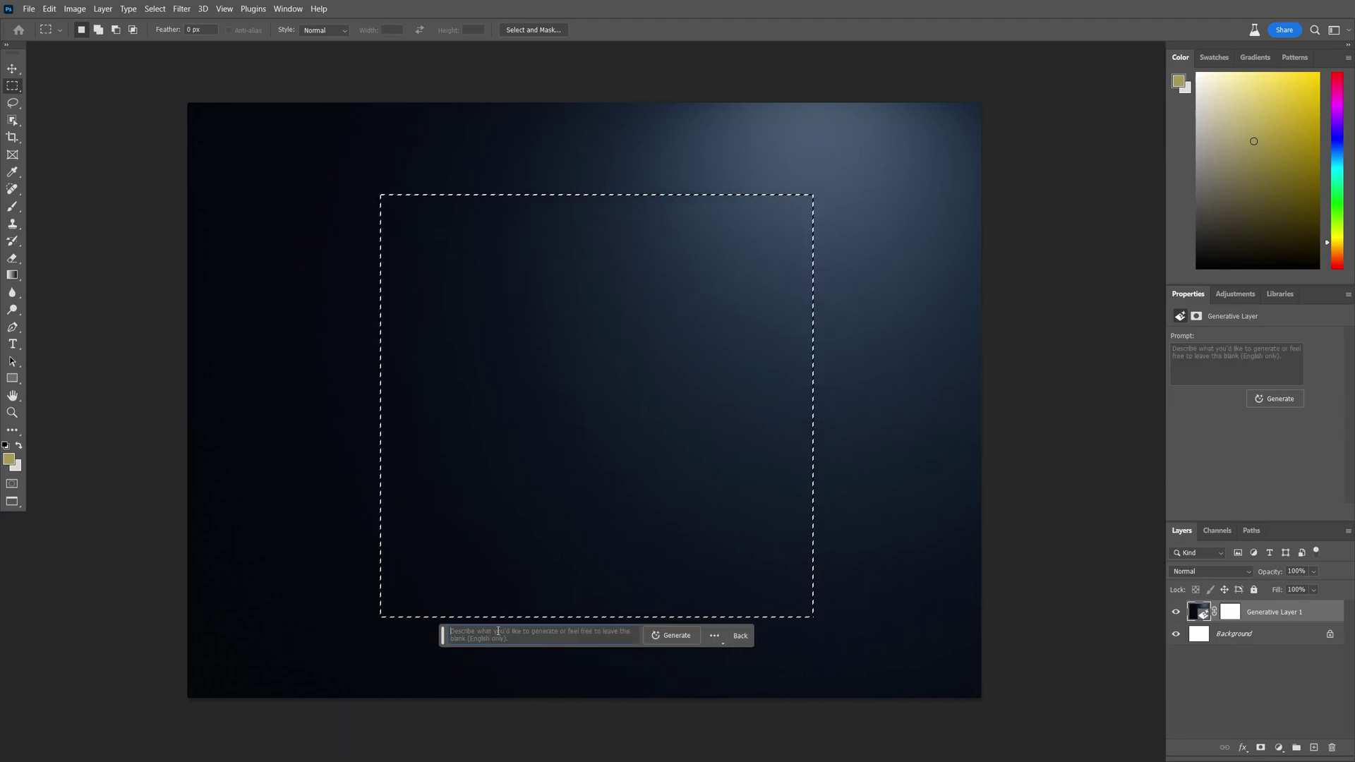
text(plain t shirt)
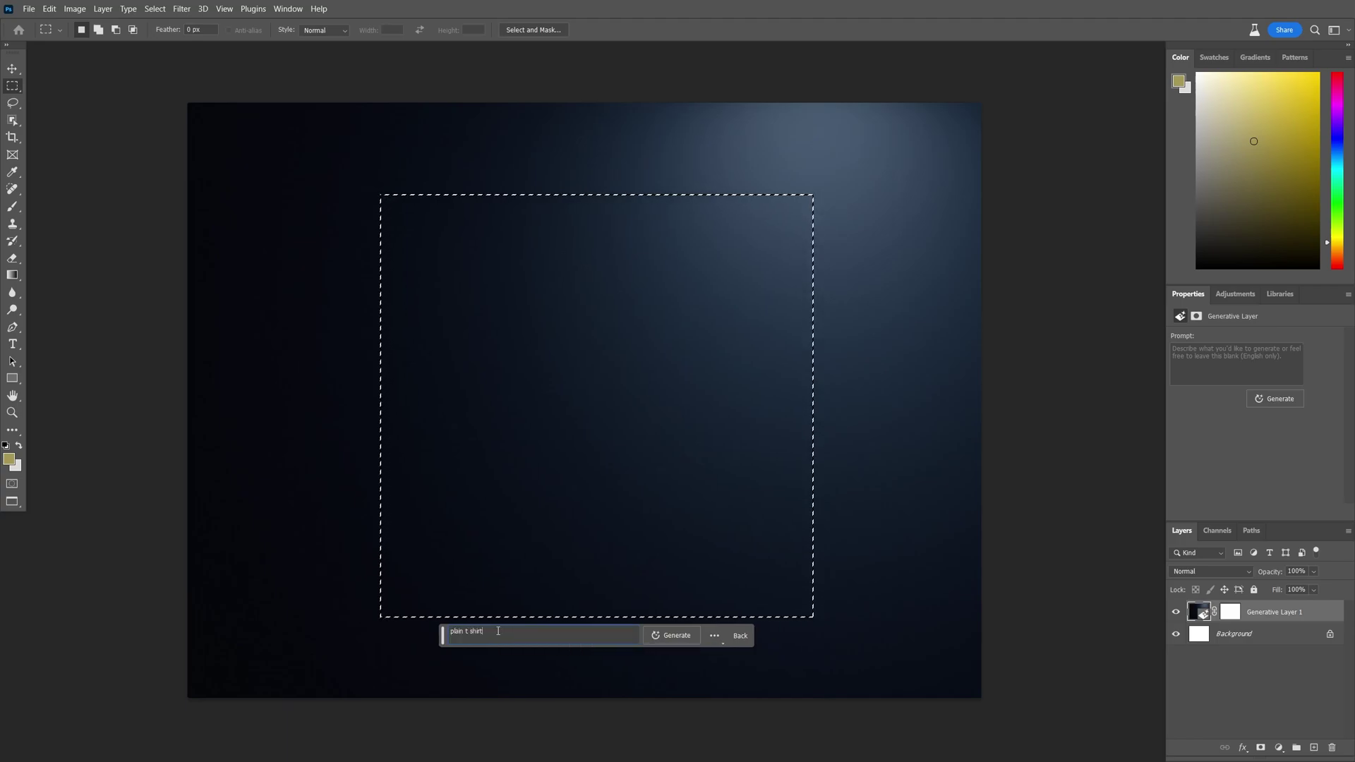
text( for mockups)
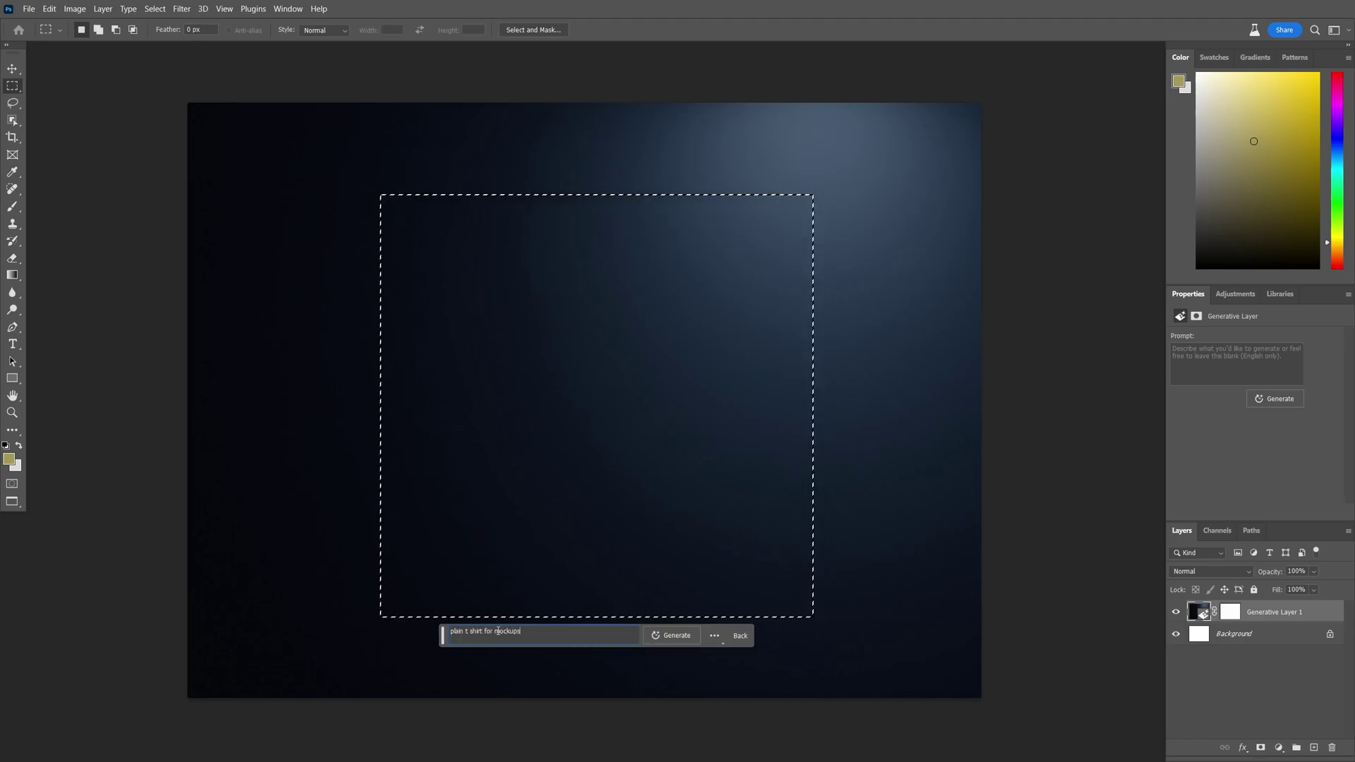
key(Return)
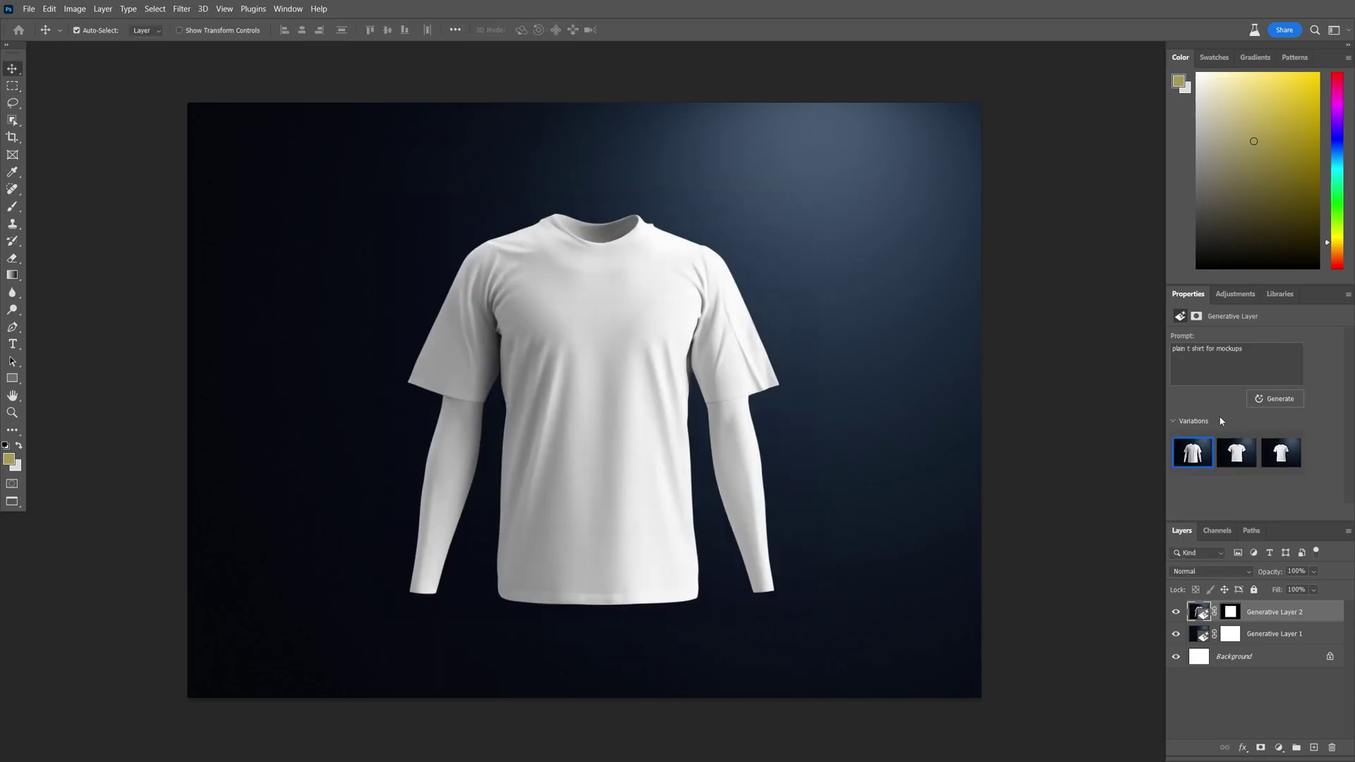
click(1236, 452)
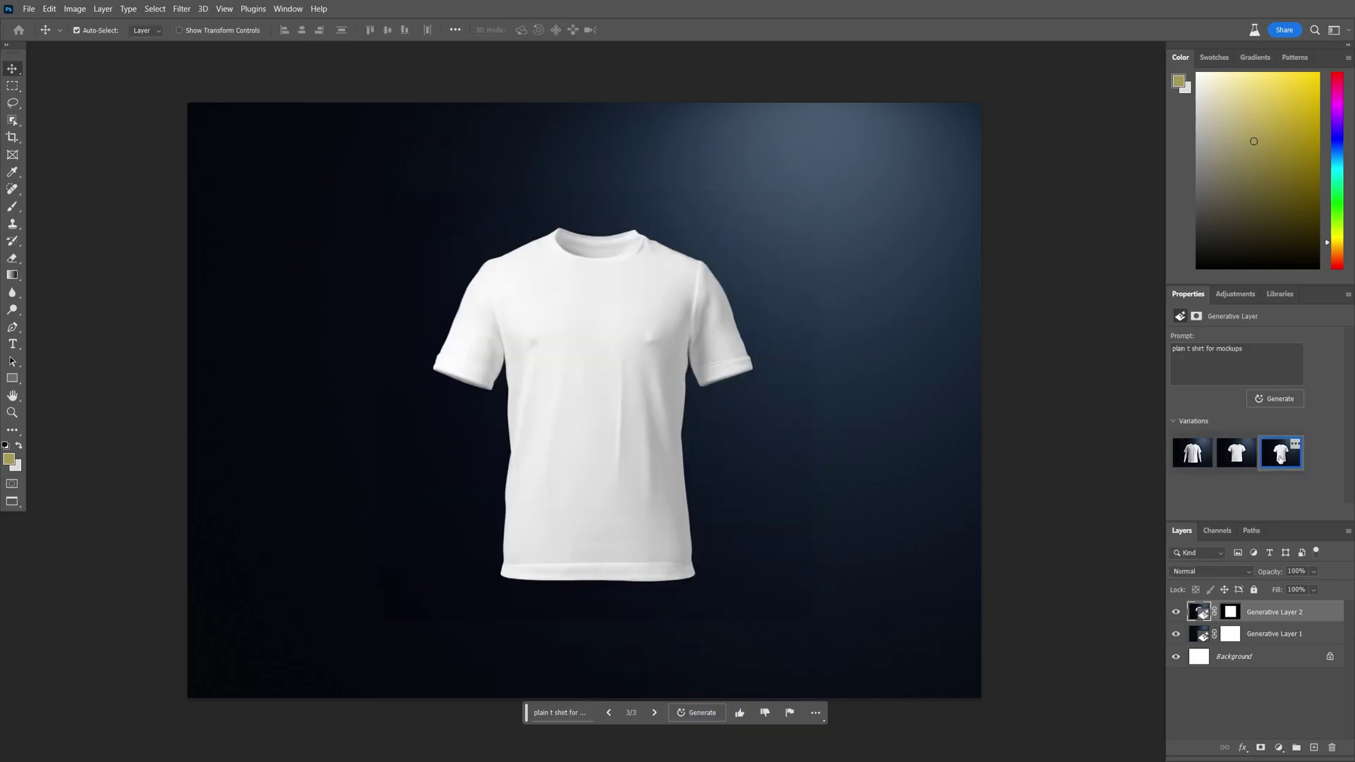
click(1205, 460)
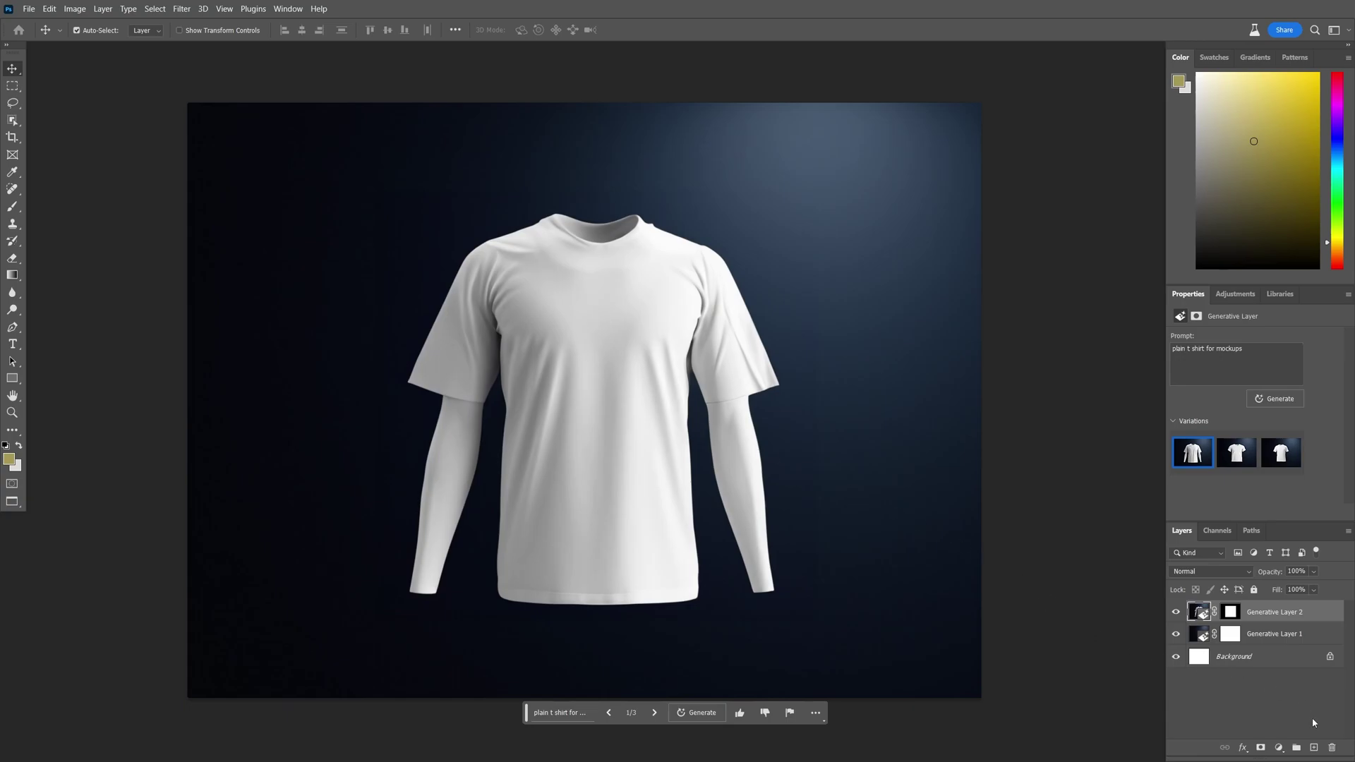
- Add a new Layer 1, convert it to a smart object, and paste the copied logo
click(1313, 748)
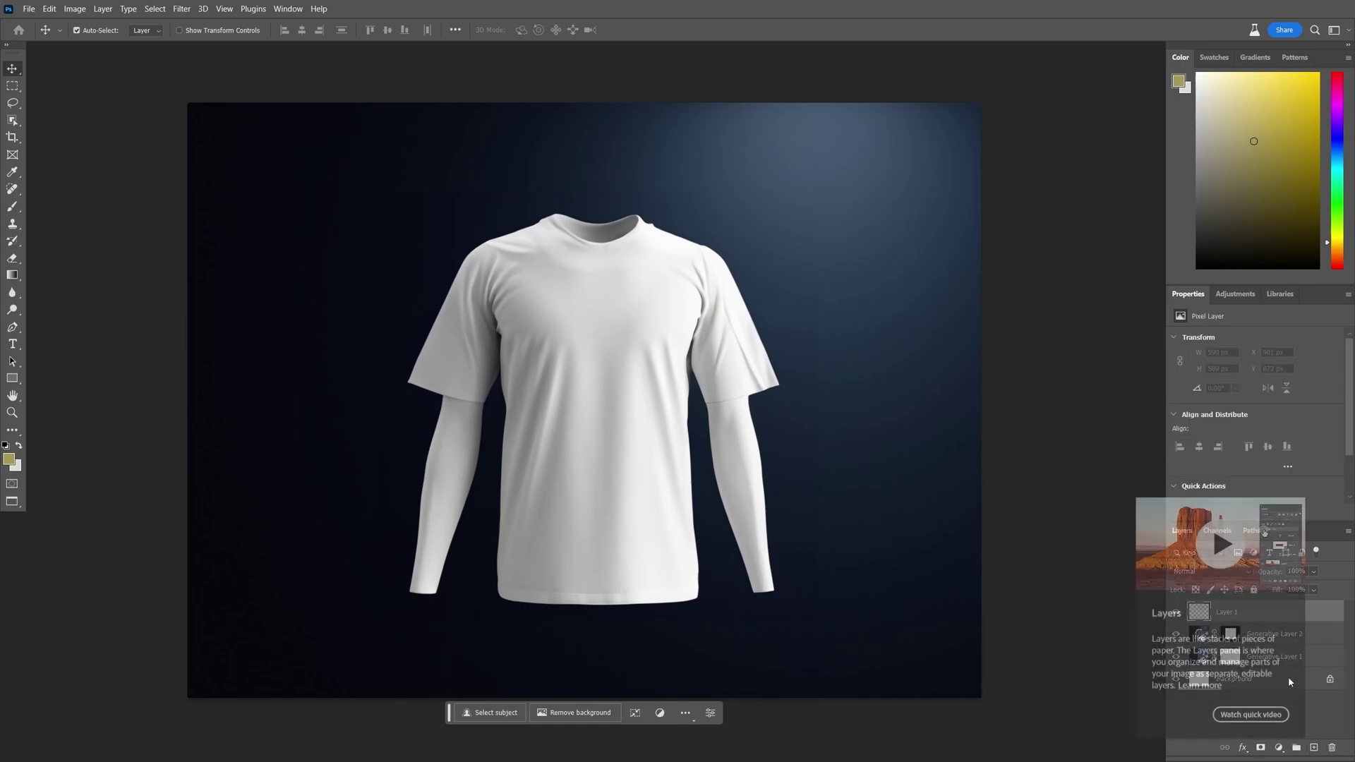
right_click(1274, 614)
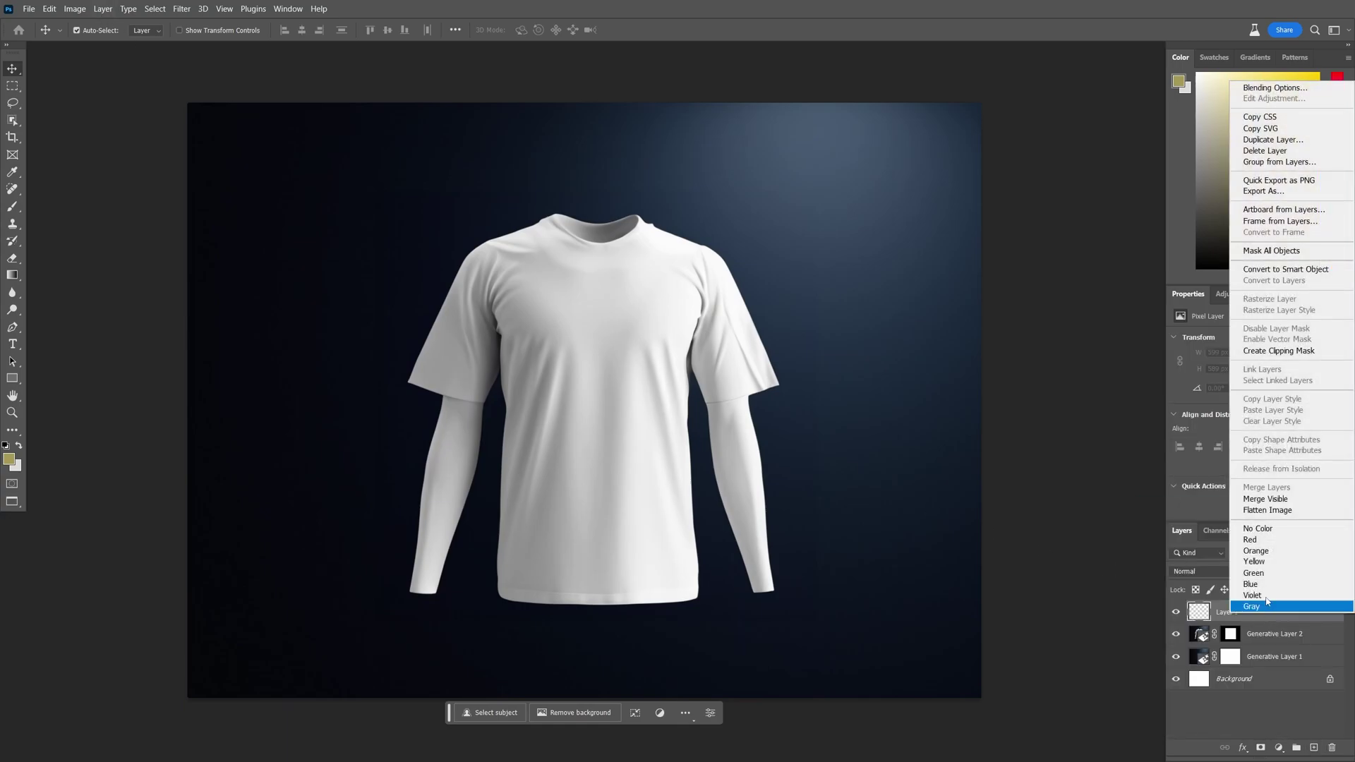
click(1281, 270)
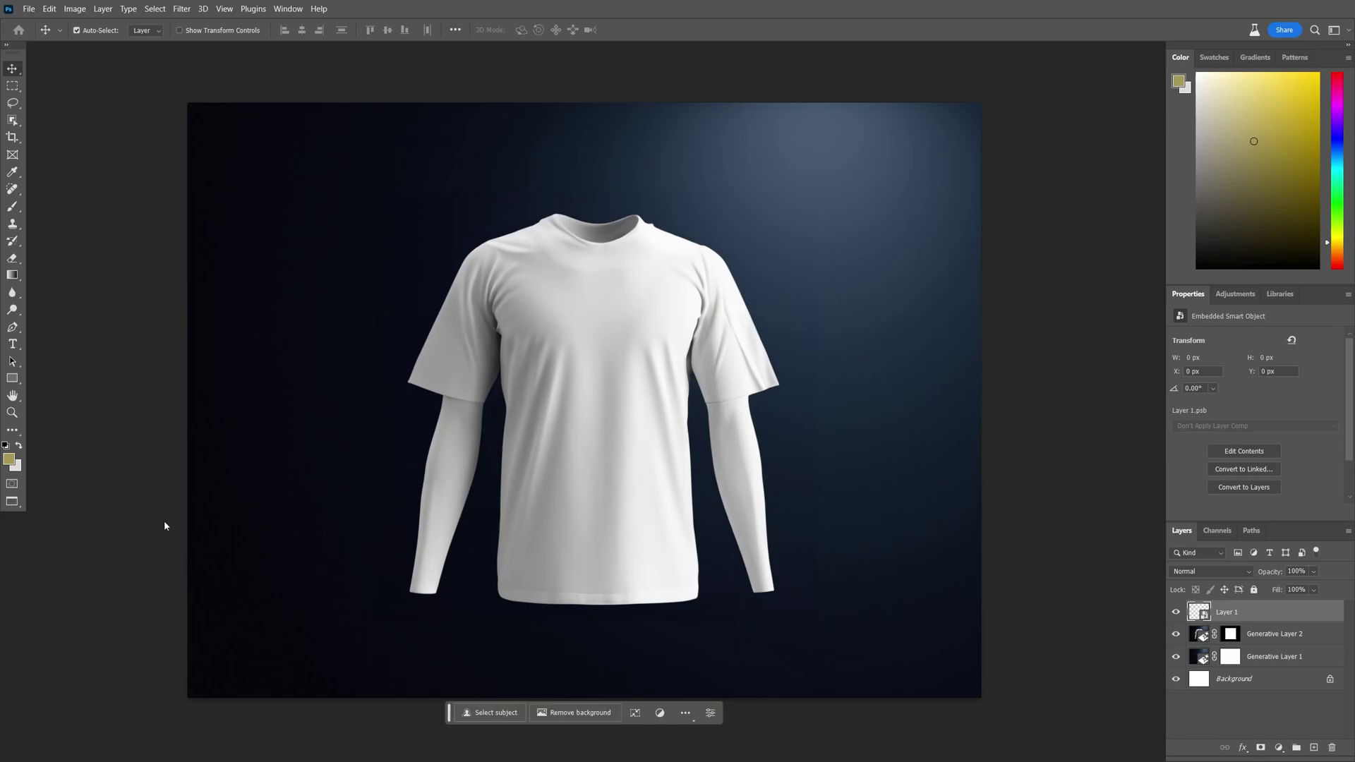
key(ctrl+v)
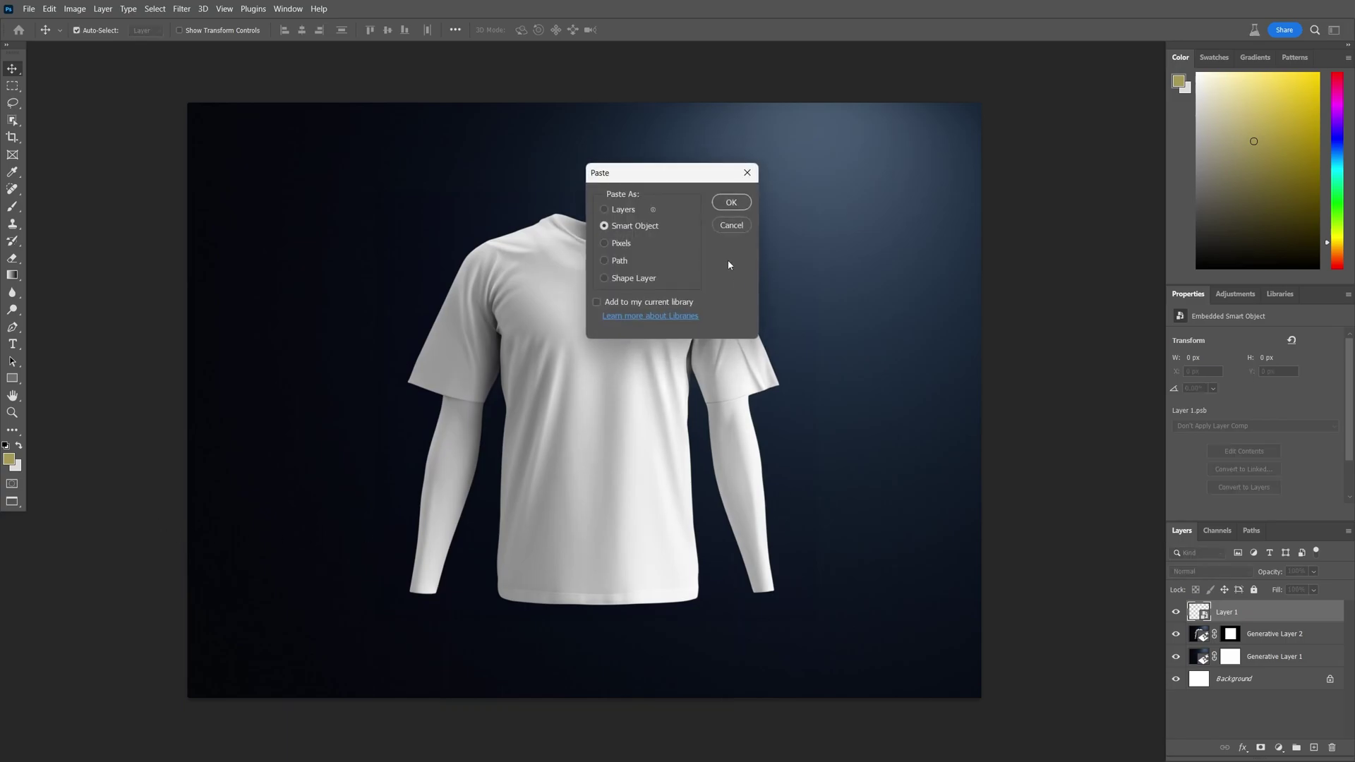
- Paste the JAM DESIGN logo as a smart object and shrink it to about 529 × 529 px
click(731, 203)
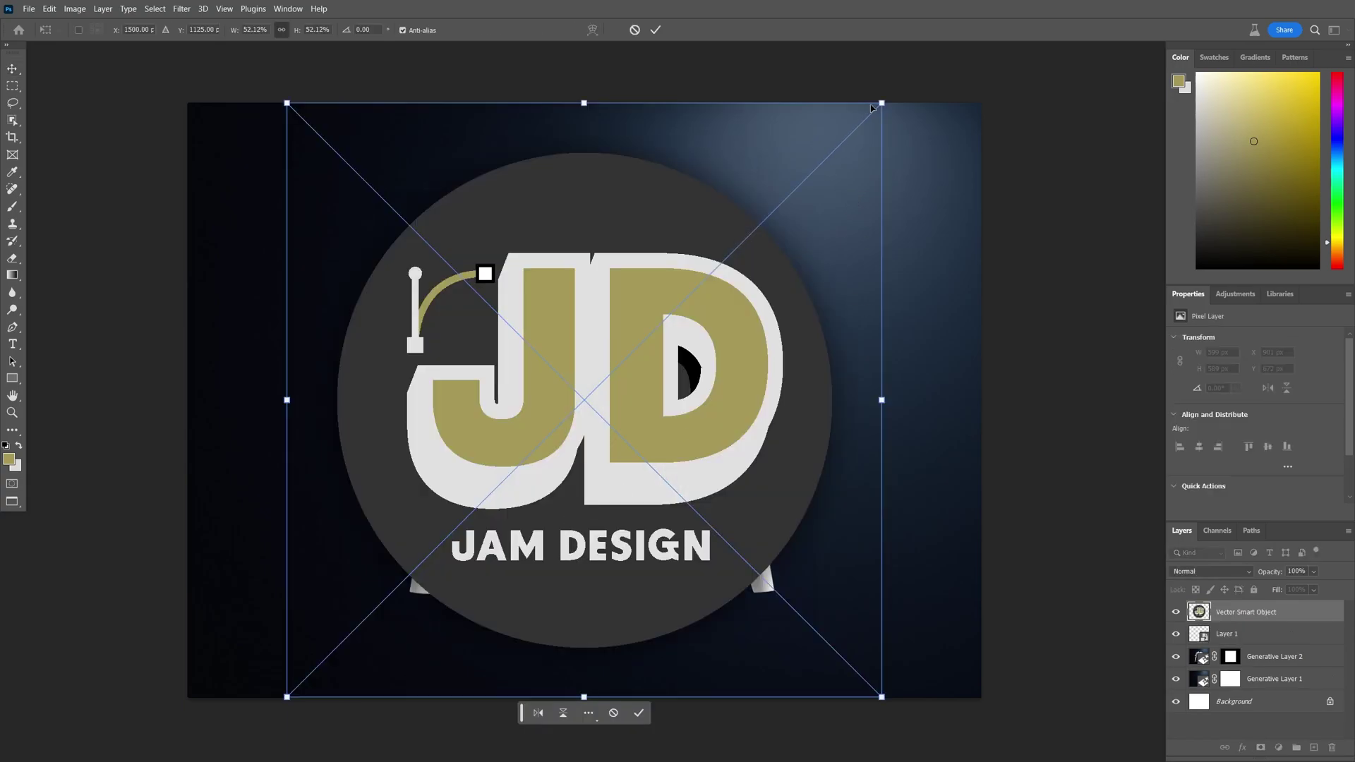
drag(872, 107, 675, 348)
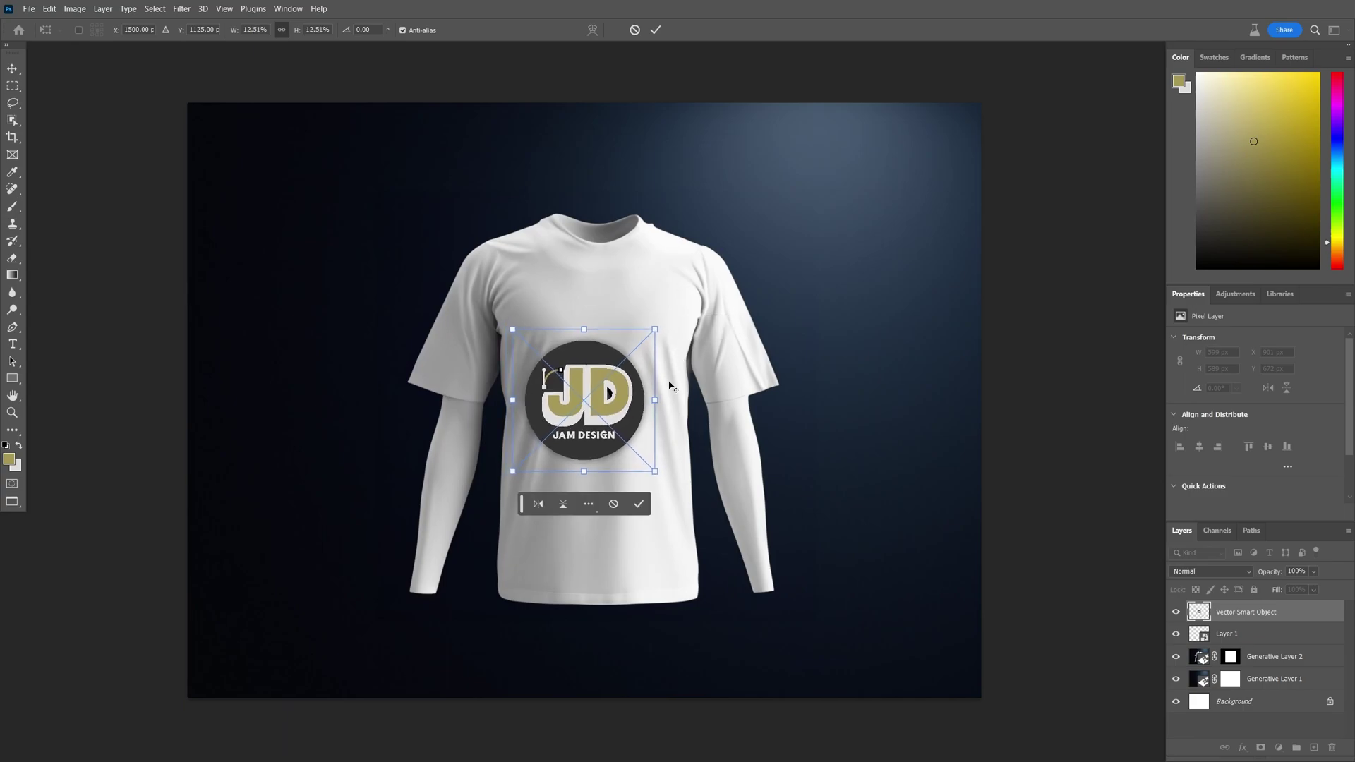
key(Return)
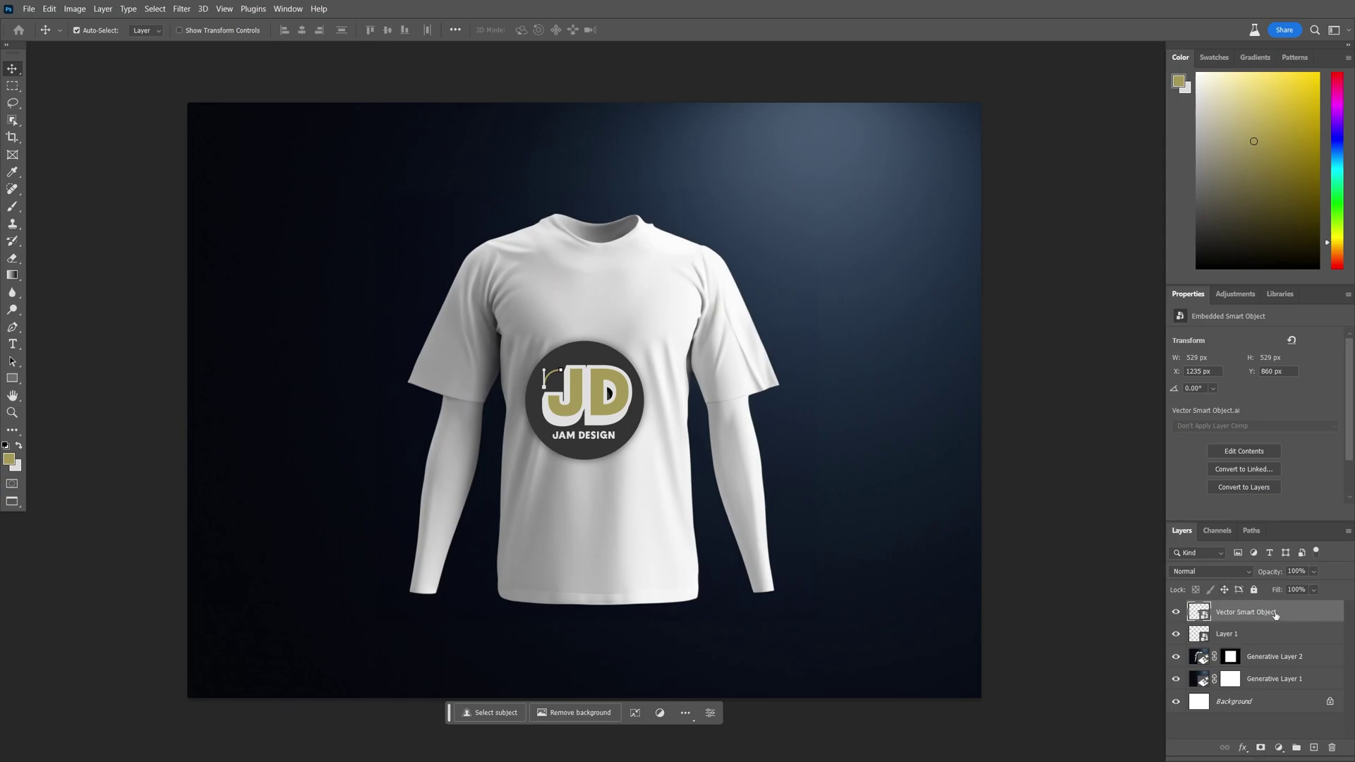
- Paste the logo inside Layer 1's smart object and delete the separate Vector Smart Object layer
key(ctrl)
click(1225, 637)
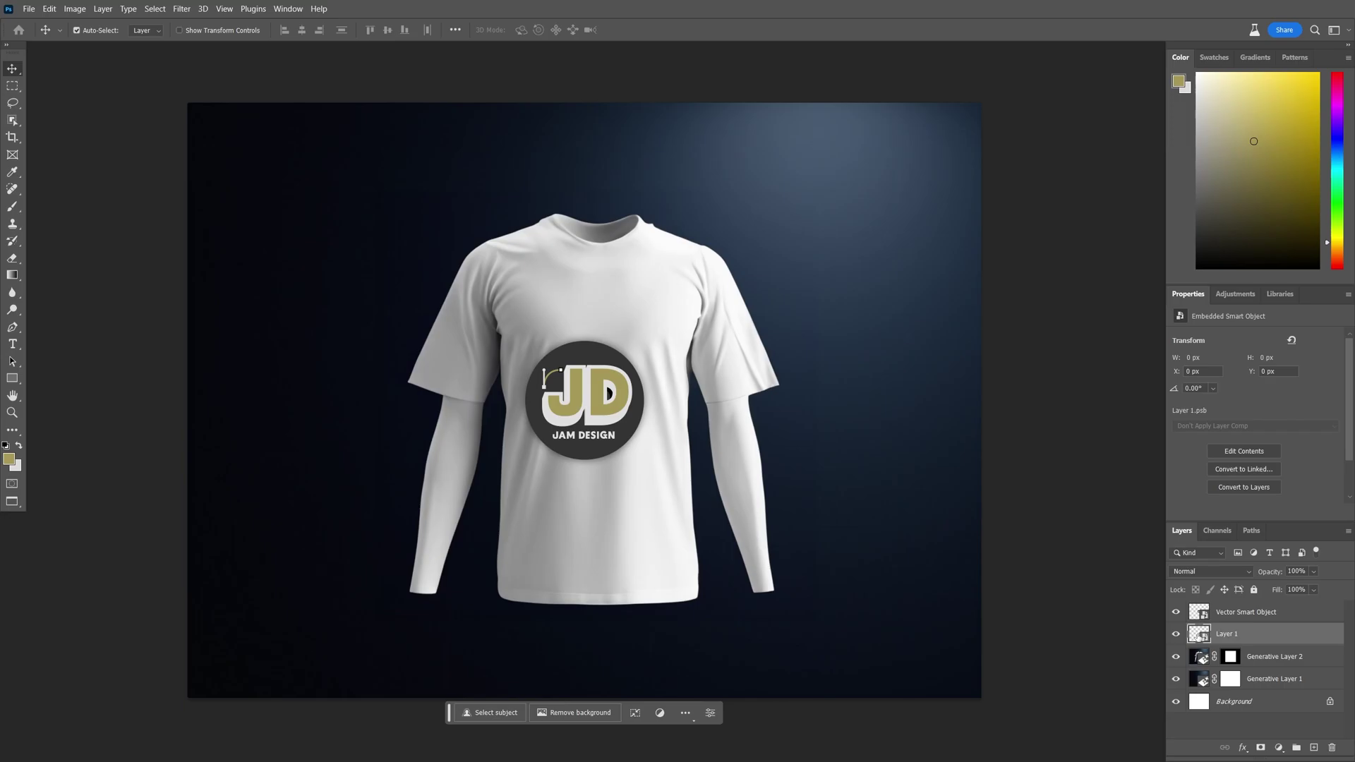
double_click(1197, 634)
key(ctrl+v)
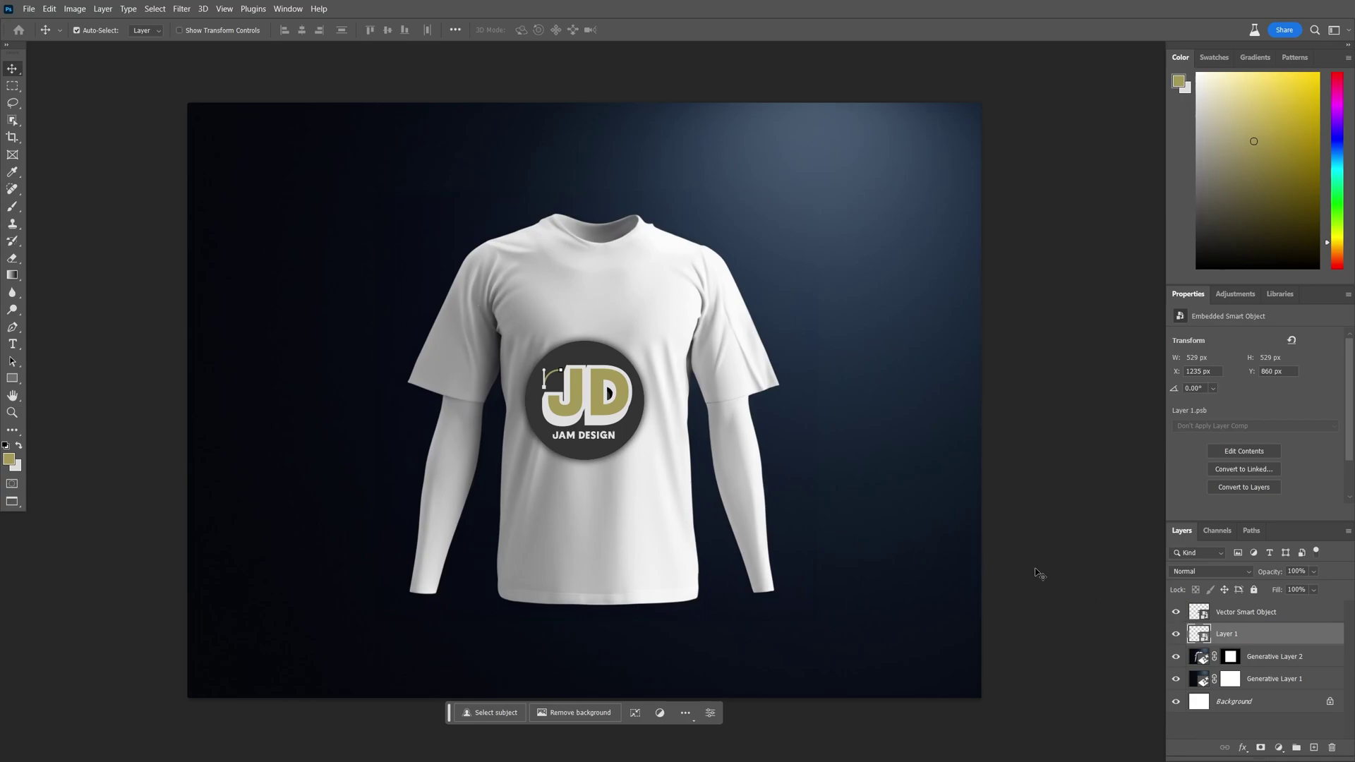
key(alt+bracketright)
key(Delete)
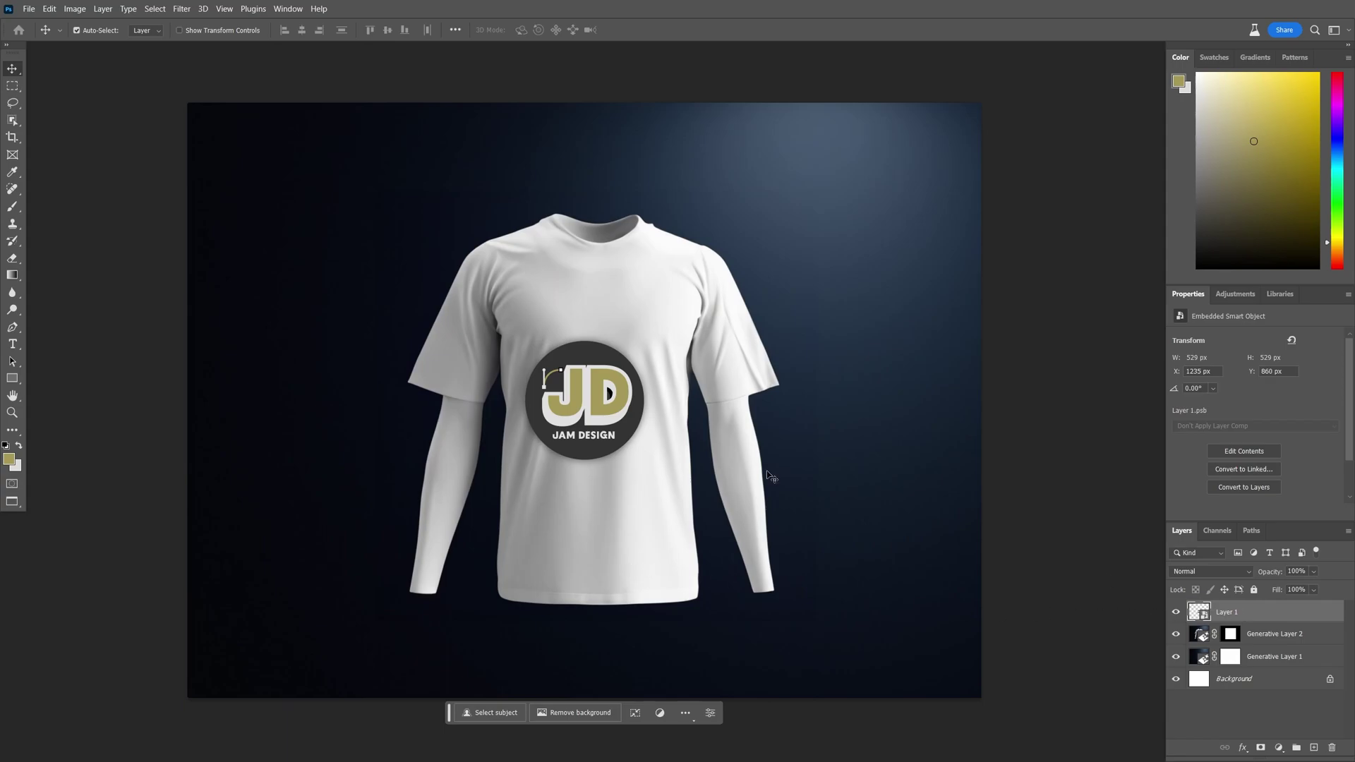
- Move the logo up onto the chest and set Layer 1 to Multiply at 90% opacity
drag(586, 412, 599, 353)
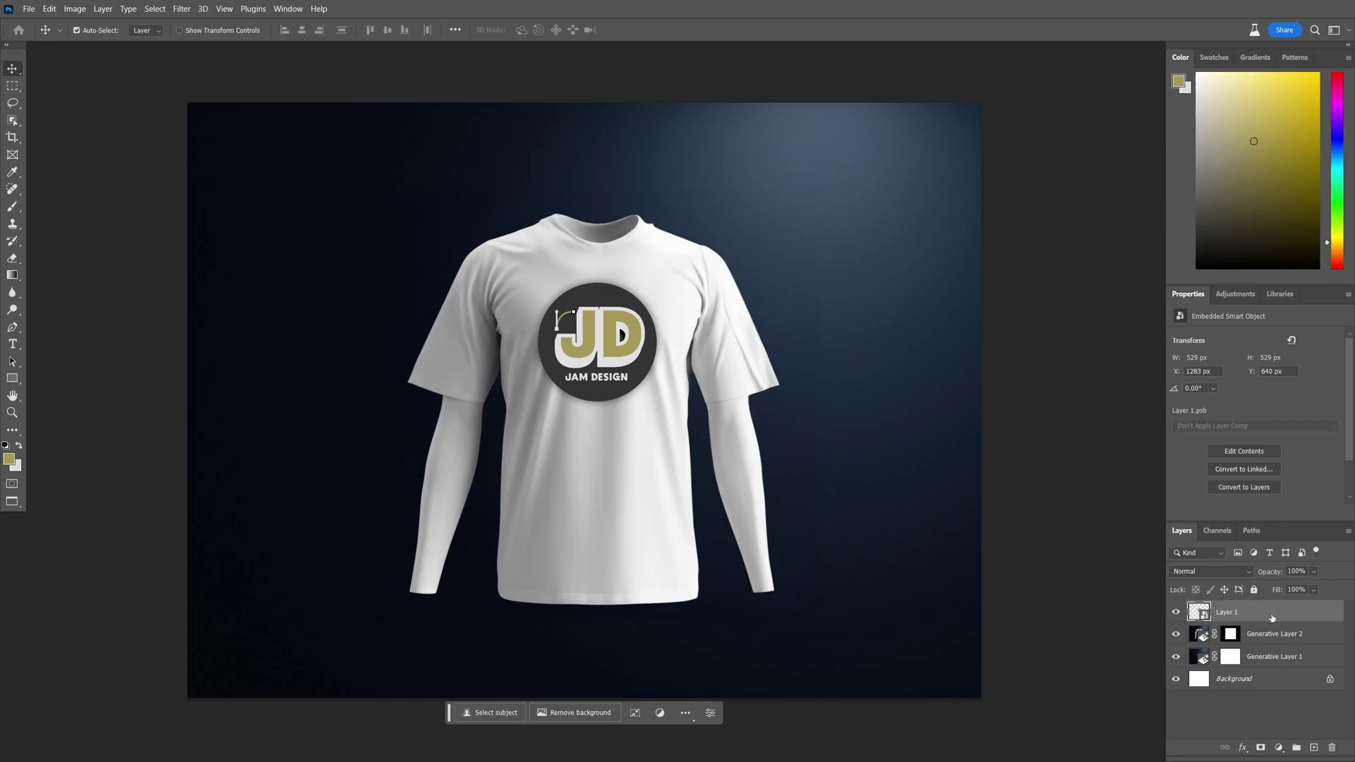
click(1253, 572)
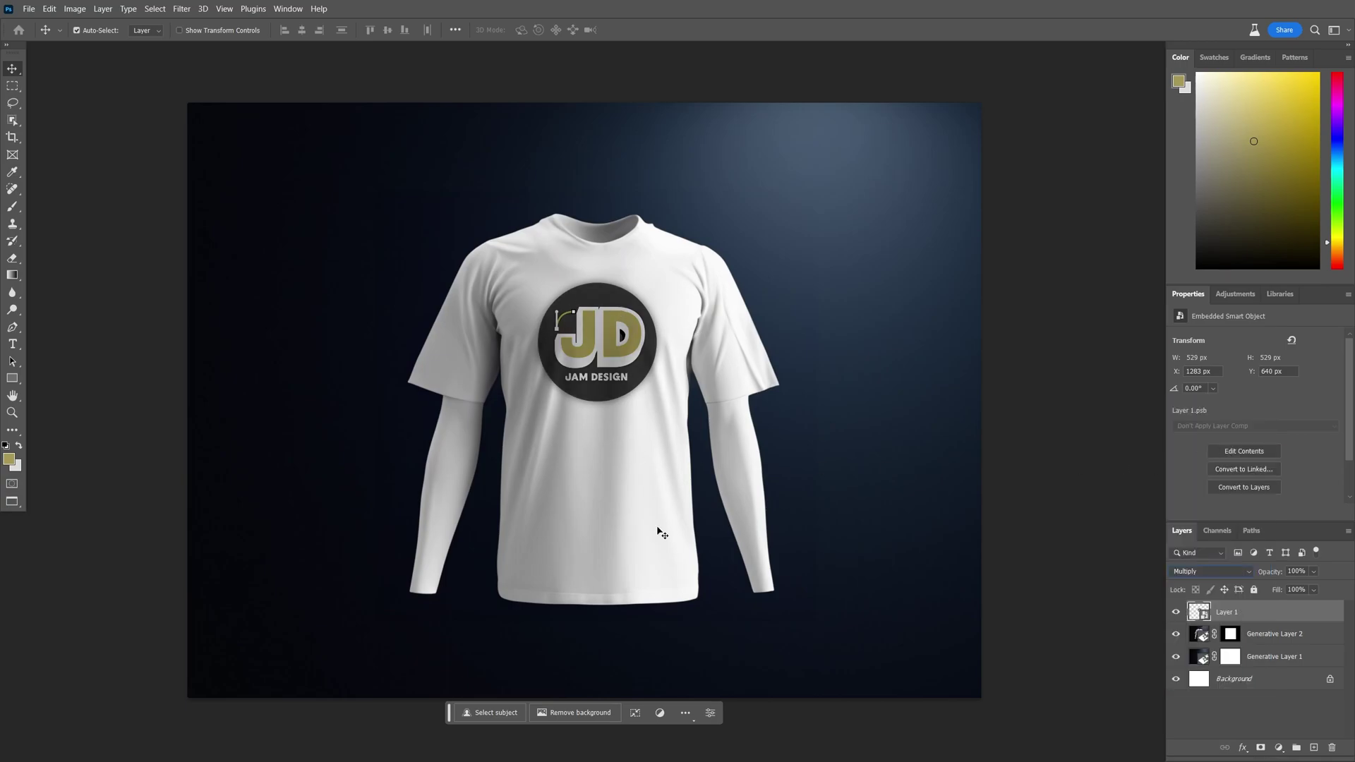
click(1314, 572)
drag(1328, 587, 1322, 589)
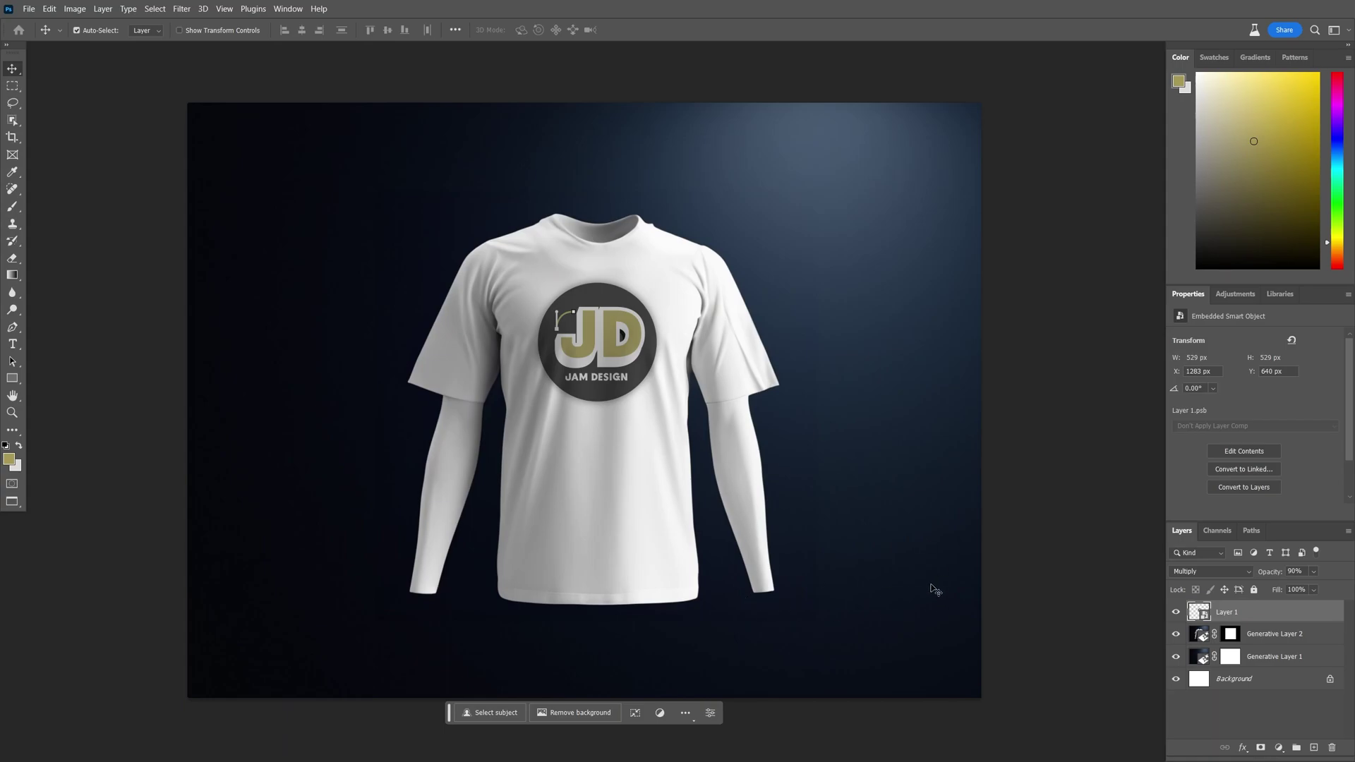
scroll(840, 417, left, 2)
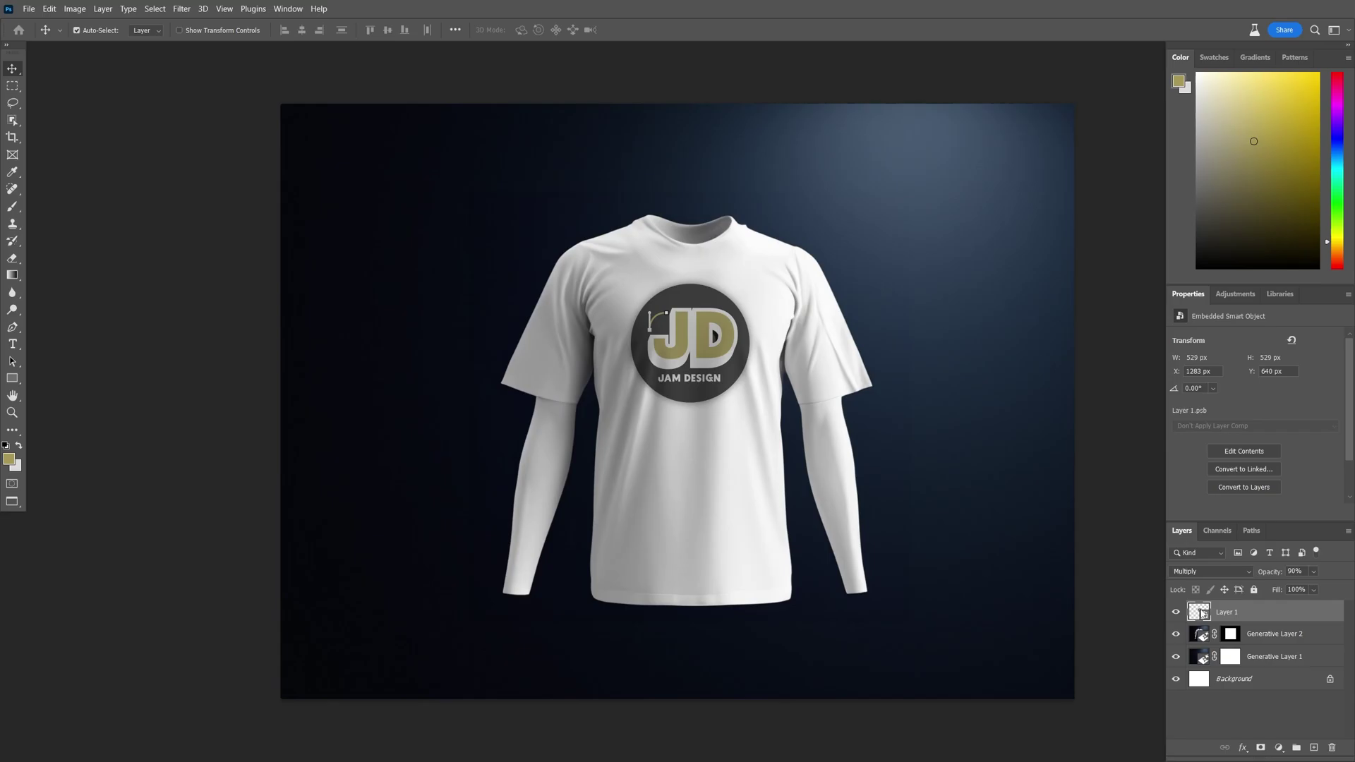
- In the logo layer's contents, paste the blue JAM DESIGN logo as a smart object below the original
click(1246, 616)
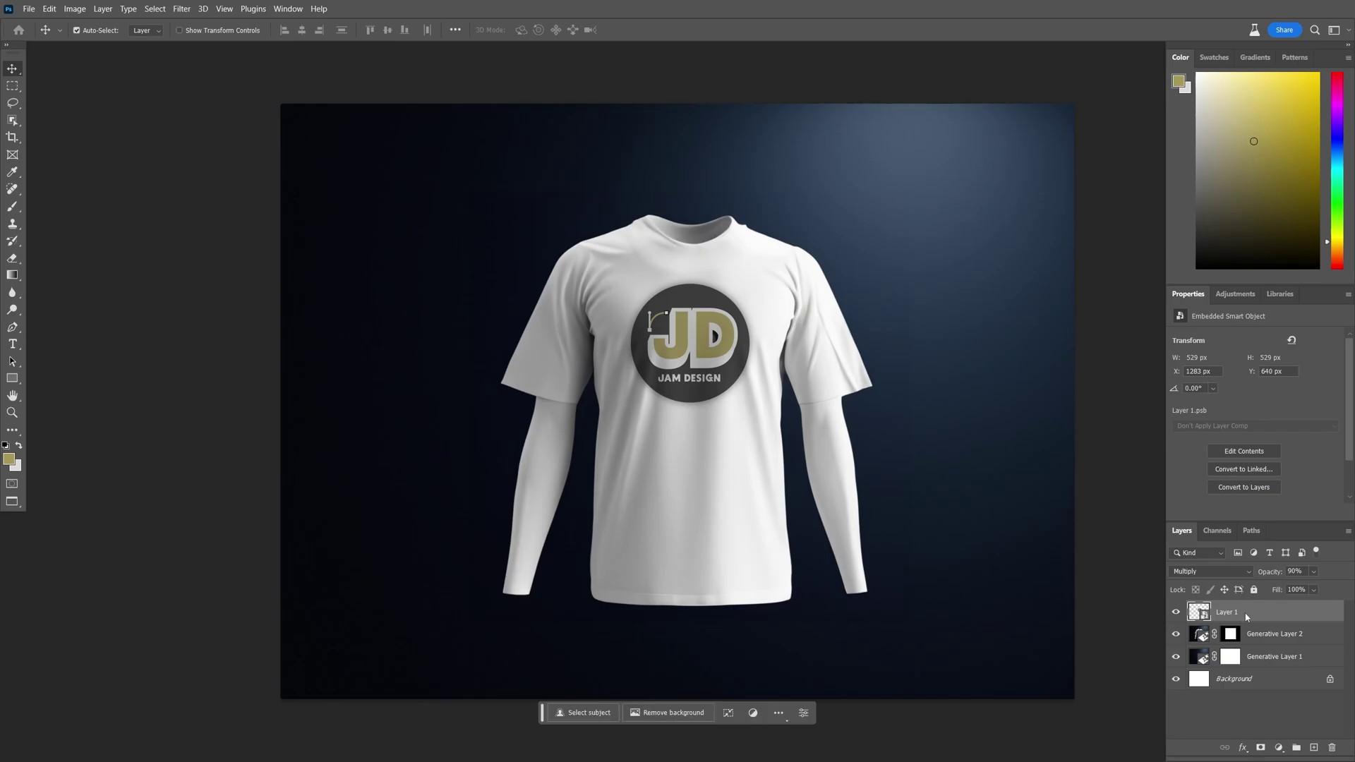
double_click(1202, 615)
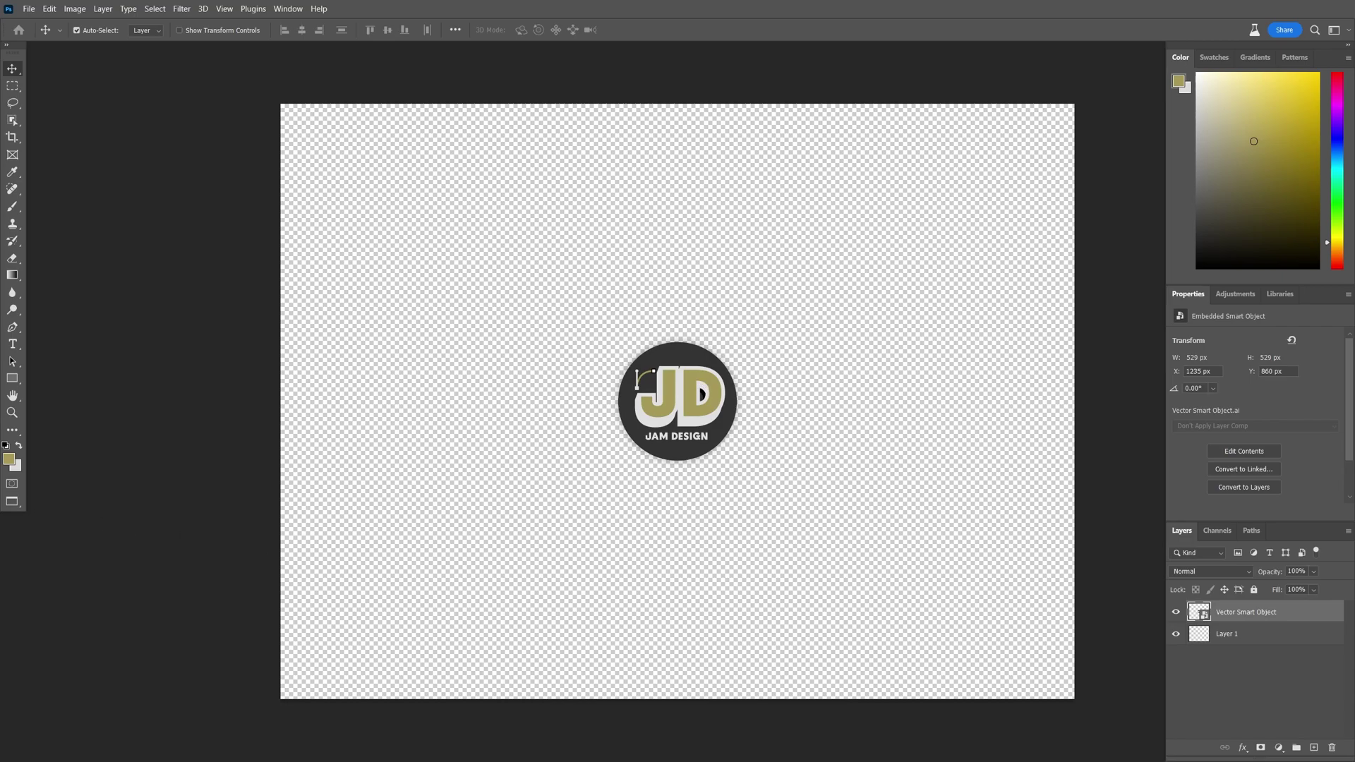
key(ctrl+v)
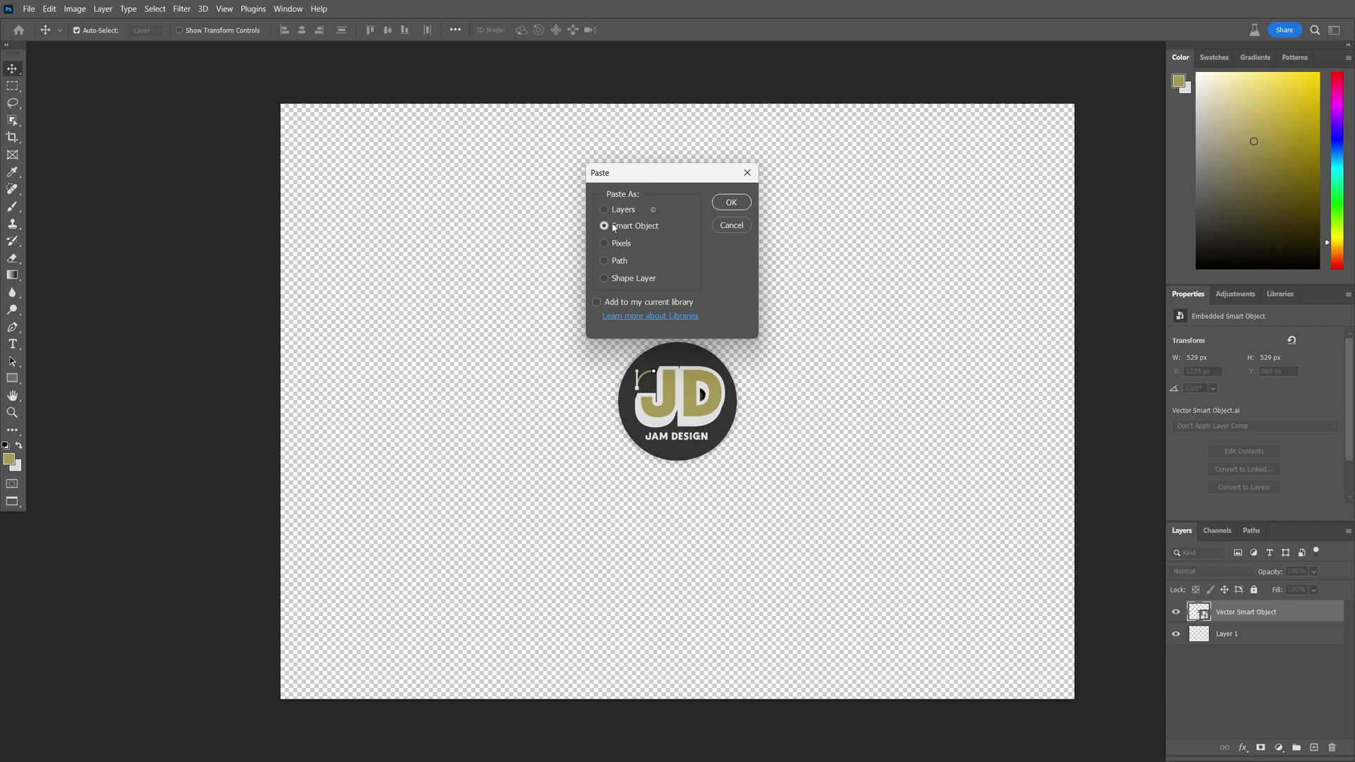
click(731, 201)
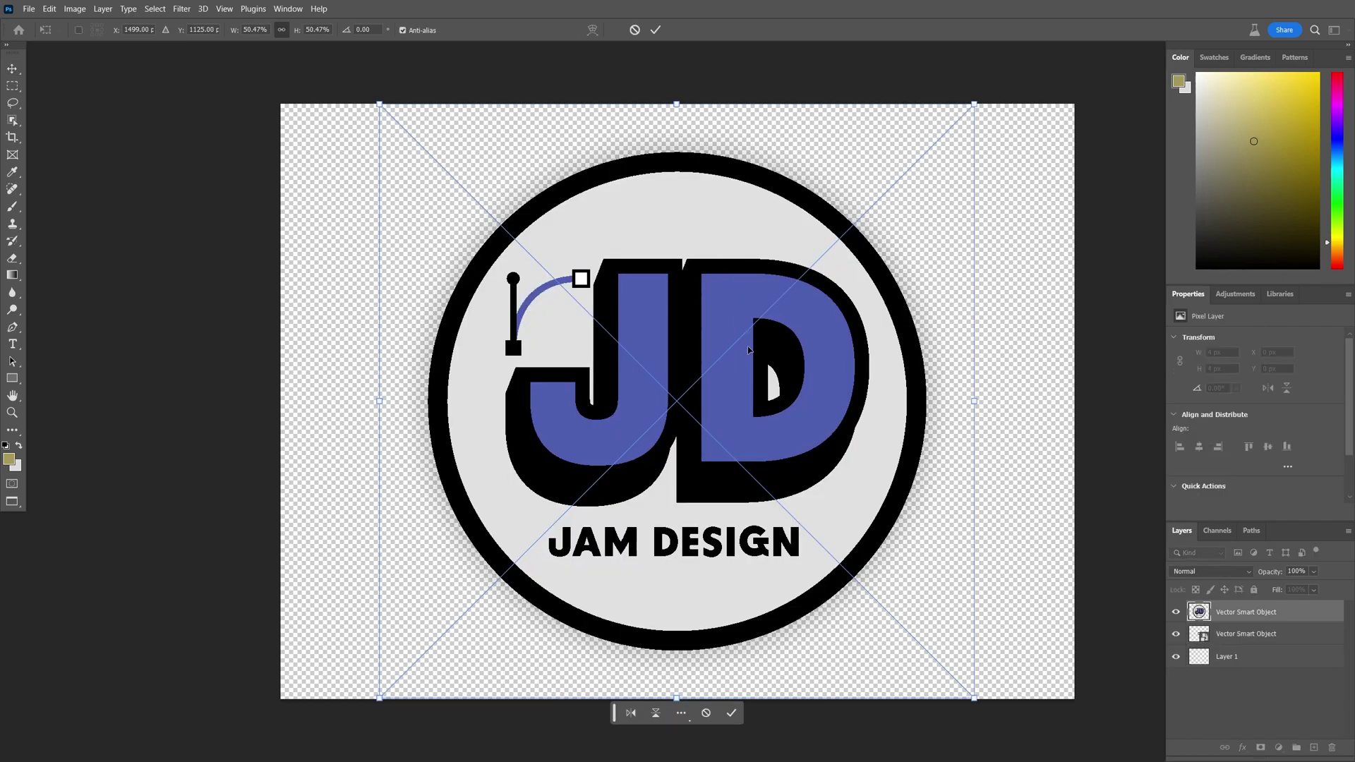
key(Return)
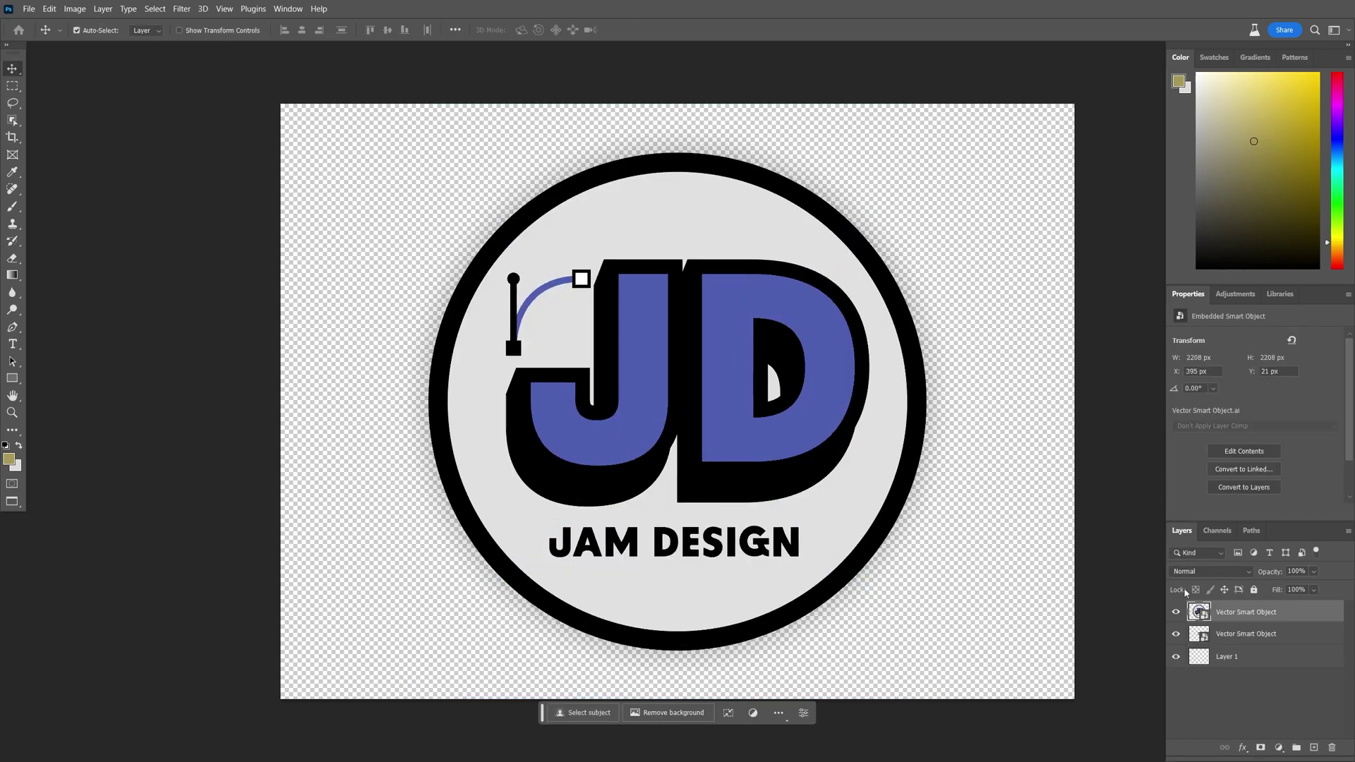
drag(1287, 614, 1285, 644)
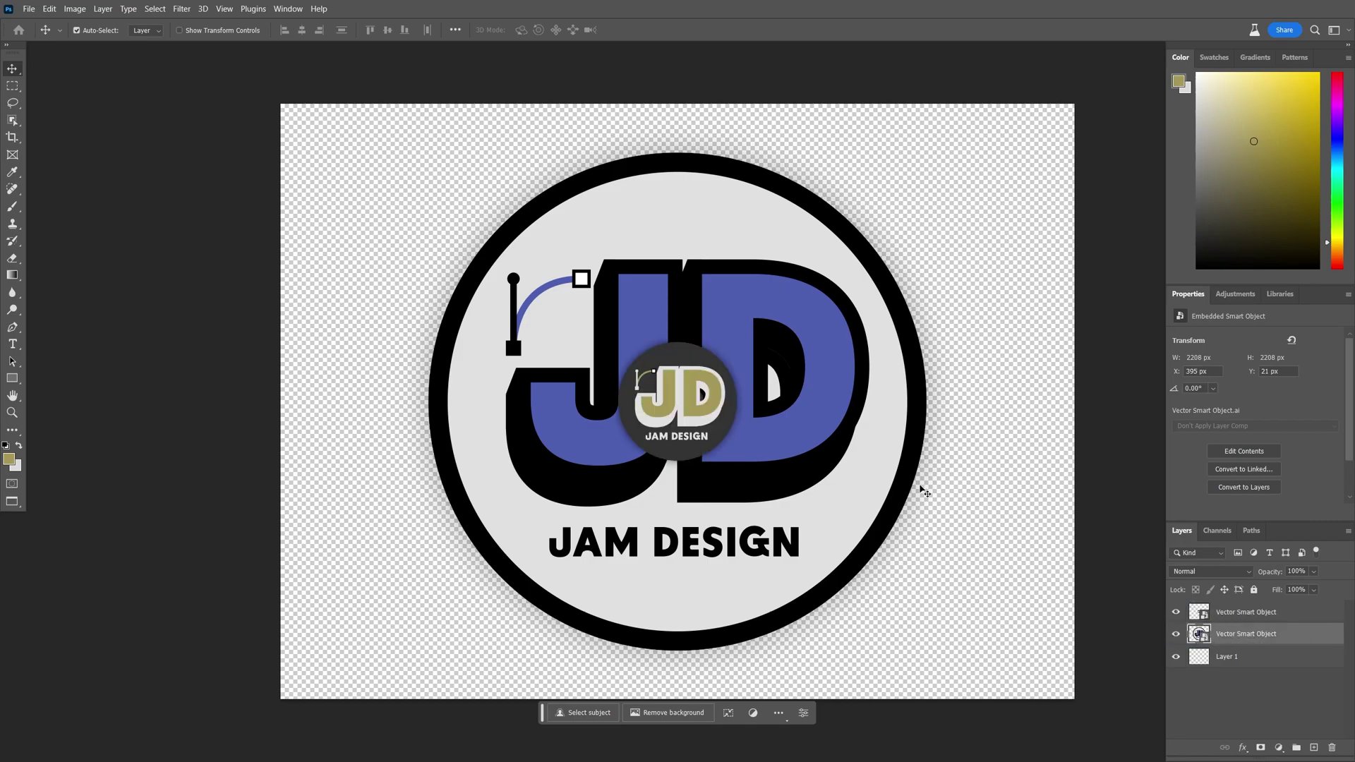
- Scale the blue logo to 525 × 525 px to match, then delete the old gold logo
key(ctrl+t)
drag(974, 104, 762, 341)
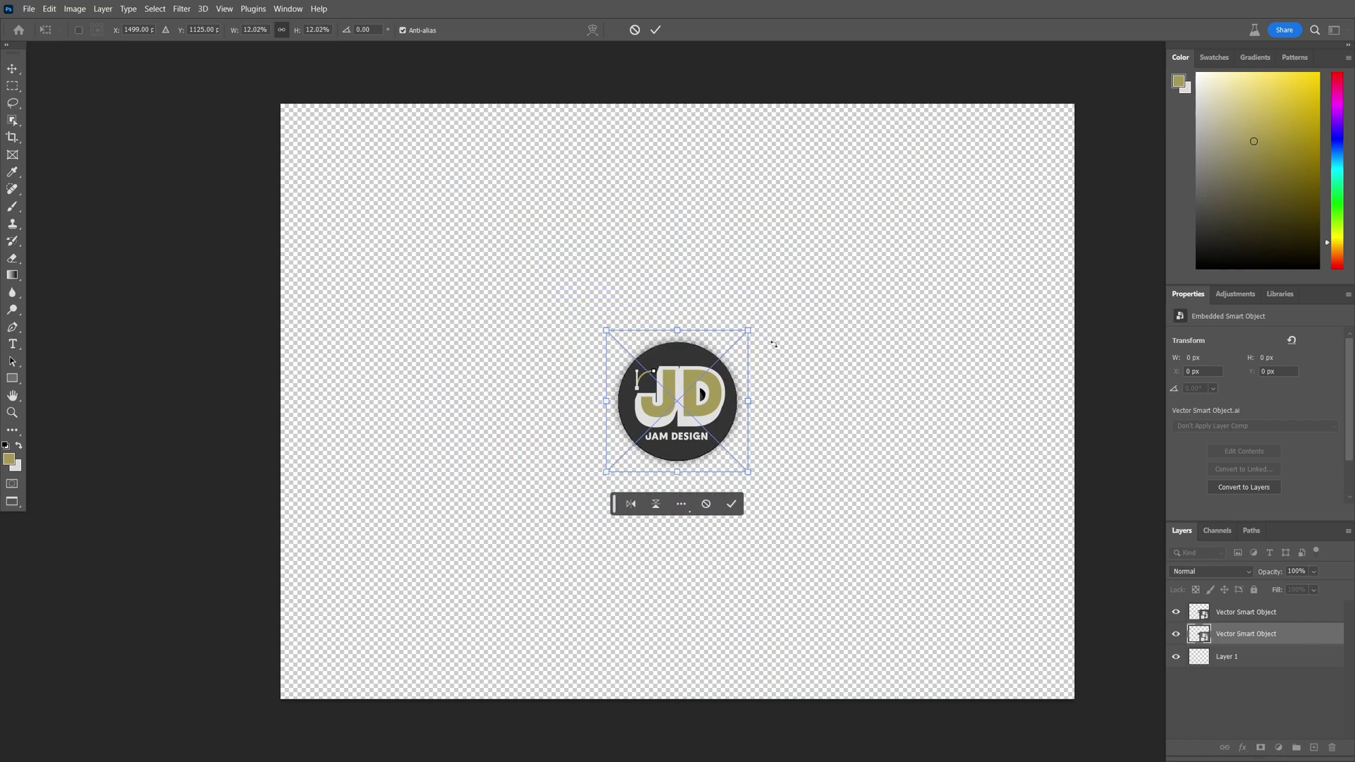
key(Return)
click(1302, 618)
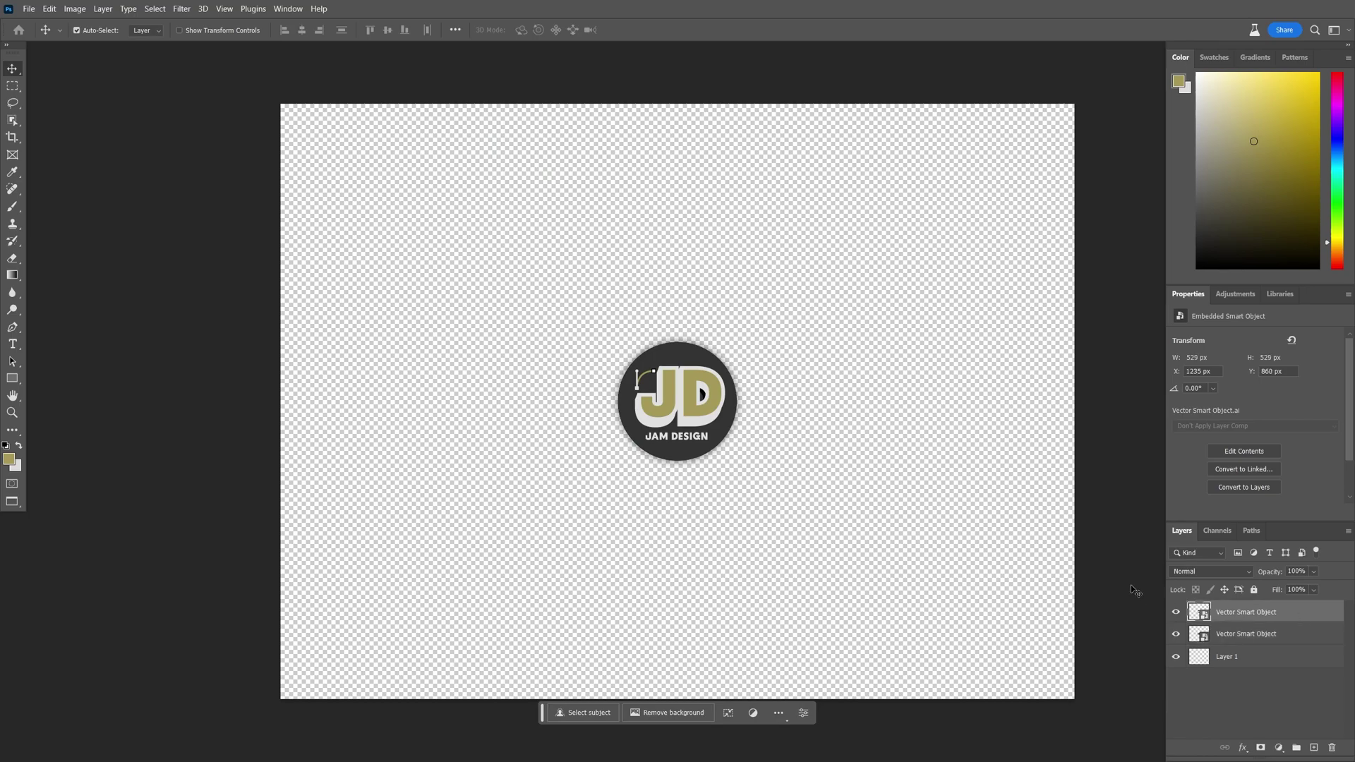
key(Delete)
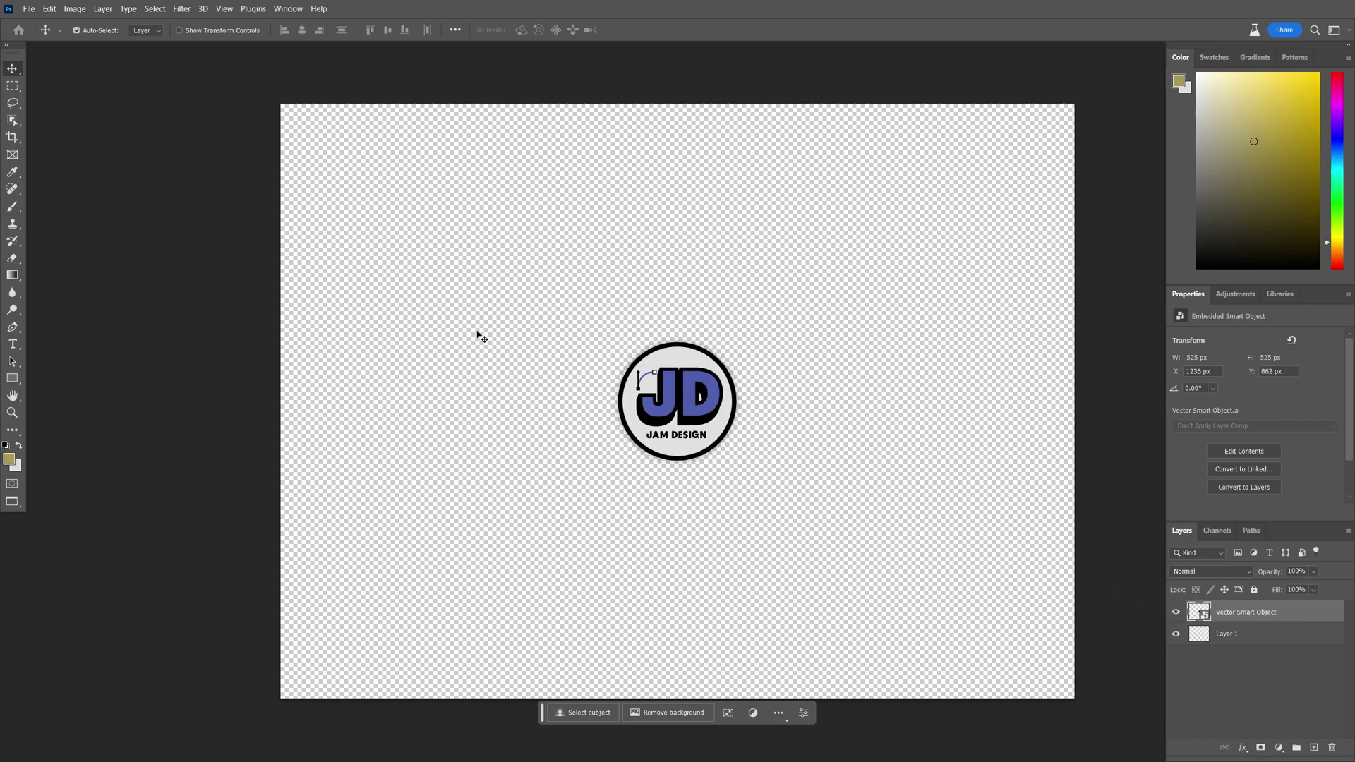
- Save and close the logo contents so the T-shirt mockup shows the blue logo
key(ctrl+s)
key(ctrl+w)
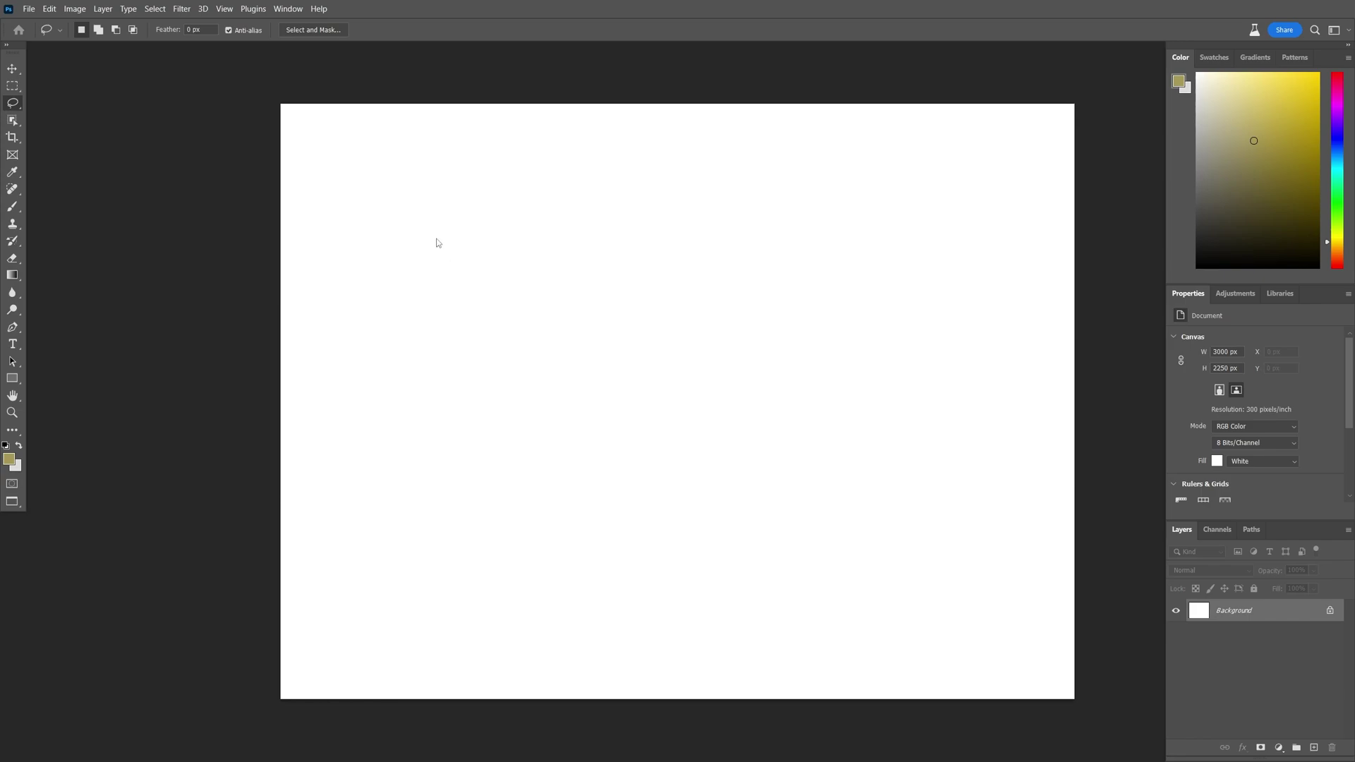
- Generate a gray-walled room with a wooden floor and two empty poster frames across the canvas
click(12, 86)
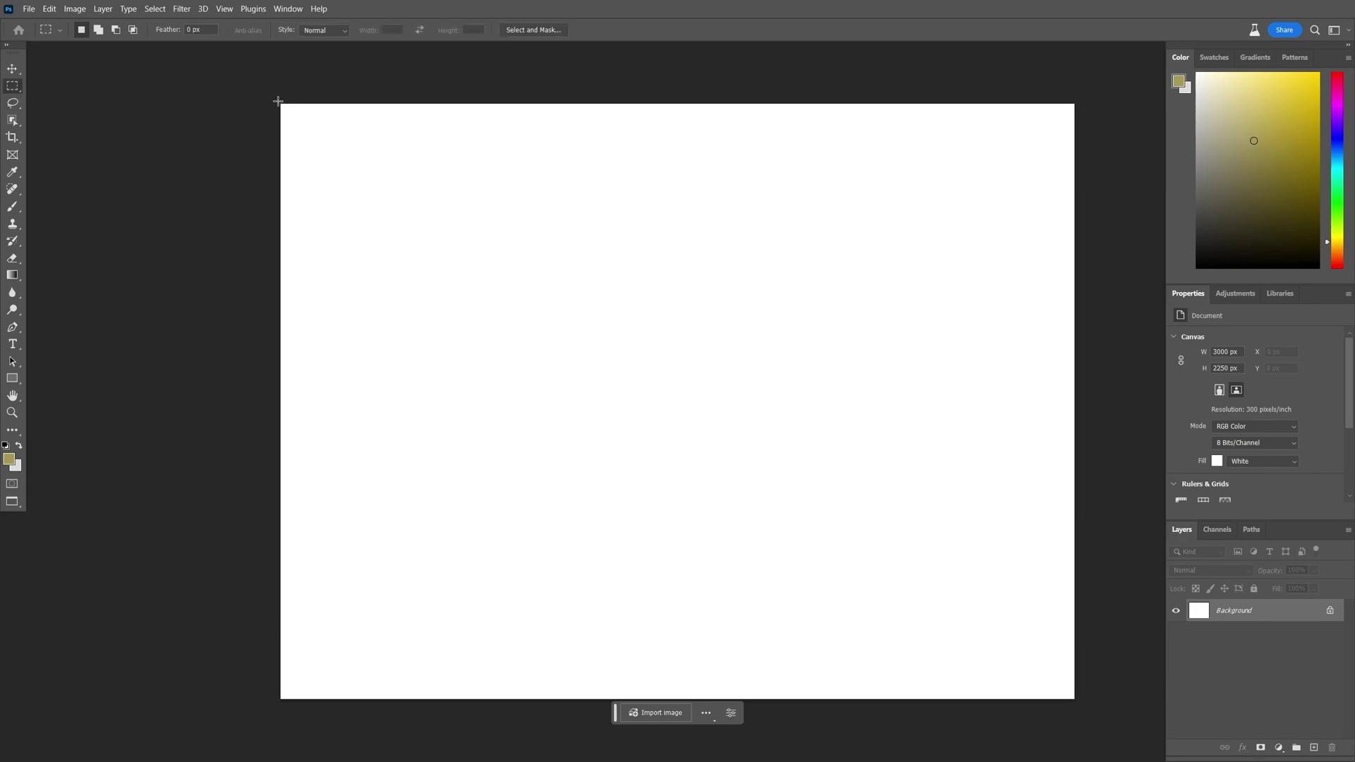
drag(278, 101, 1080, 709)
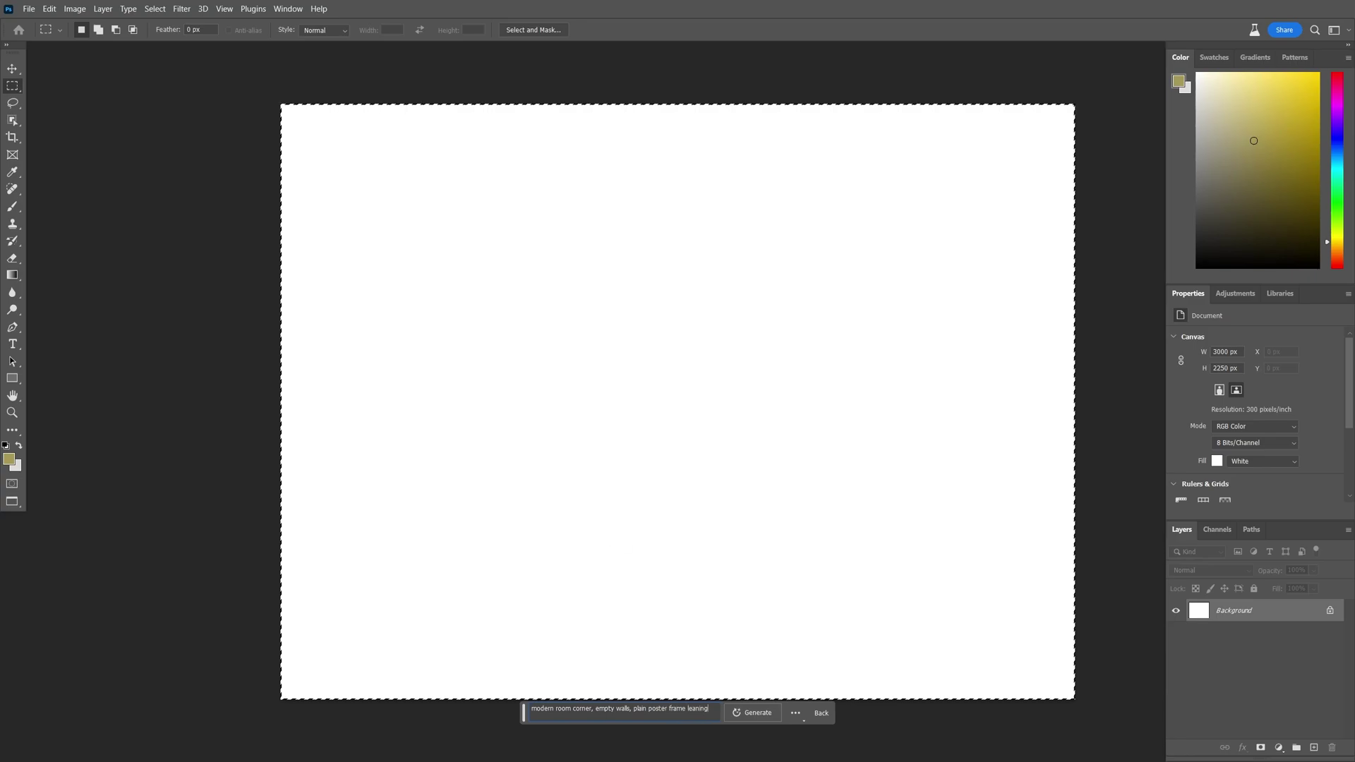
key(Return)
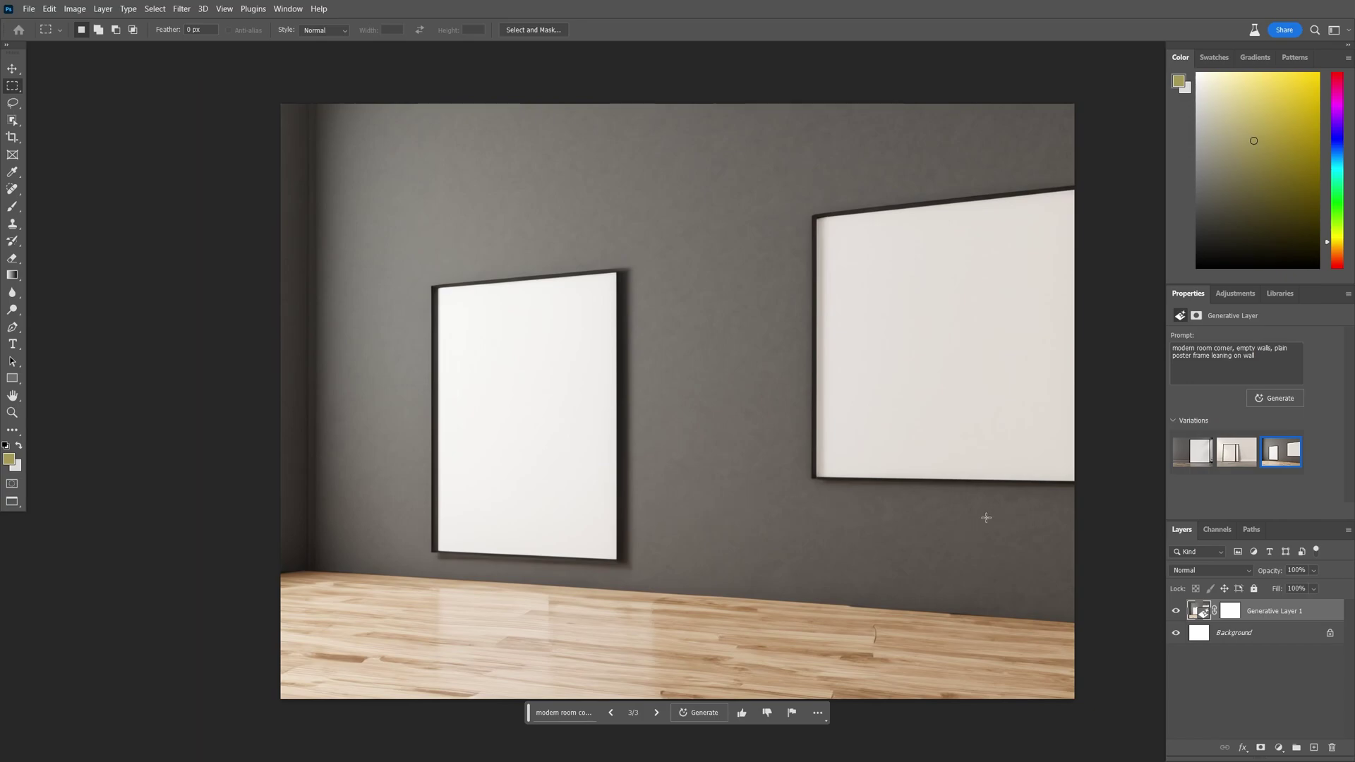
drag(774, 520, 1157, 153)
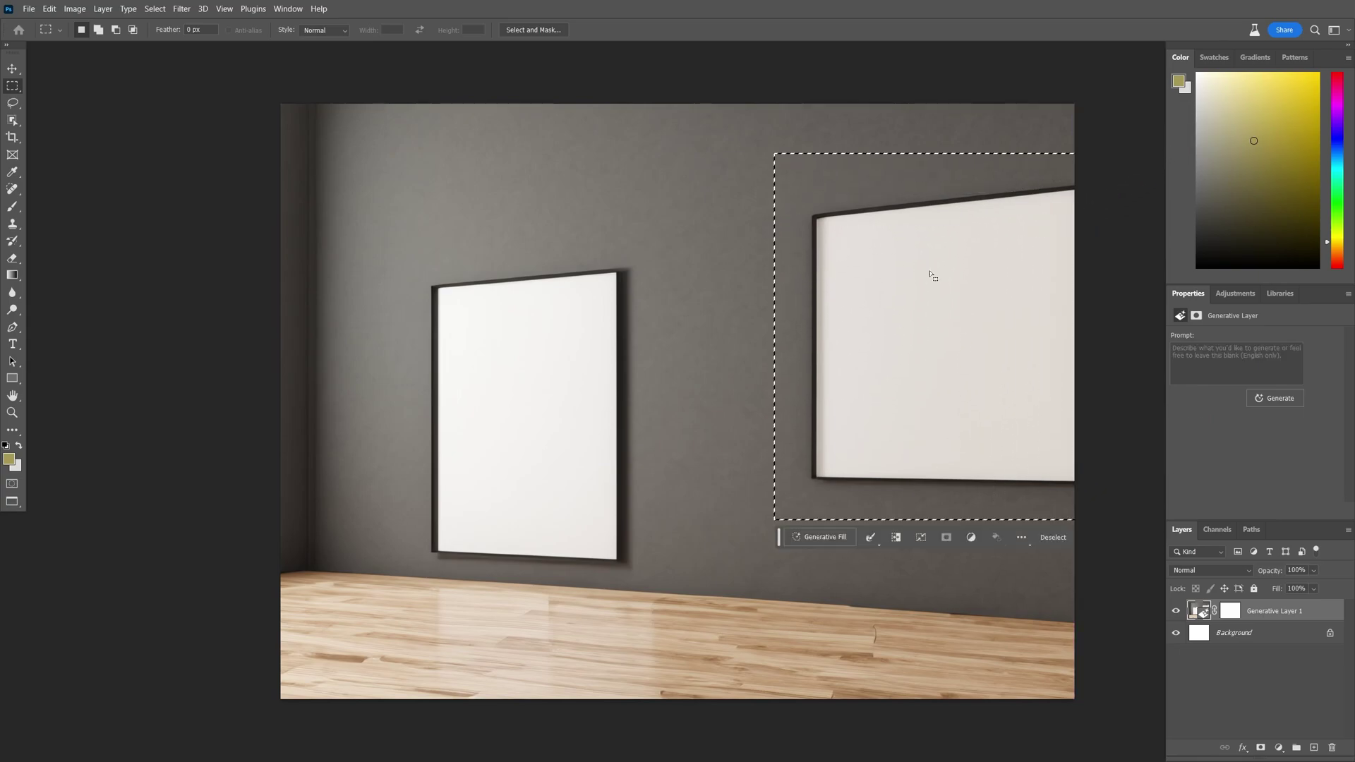
- Erase the selected right-hand wall frame with an empty-prompt Generative Fill
click(800, 539)
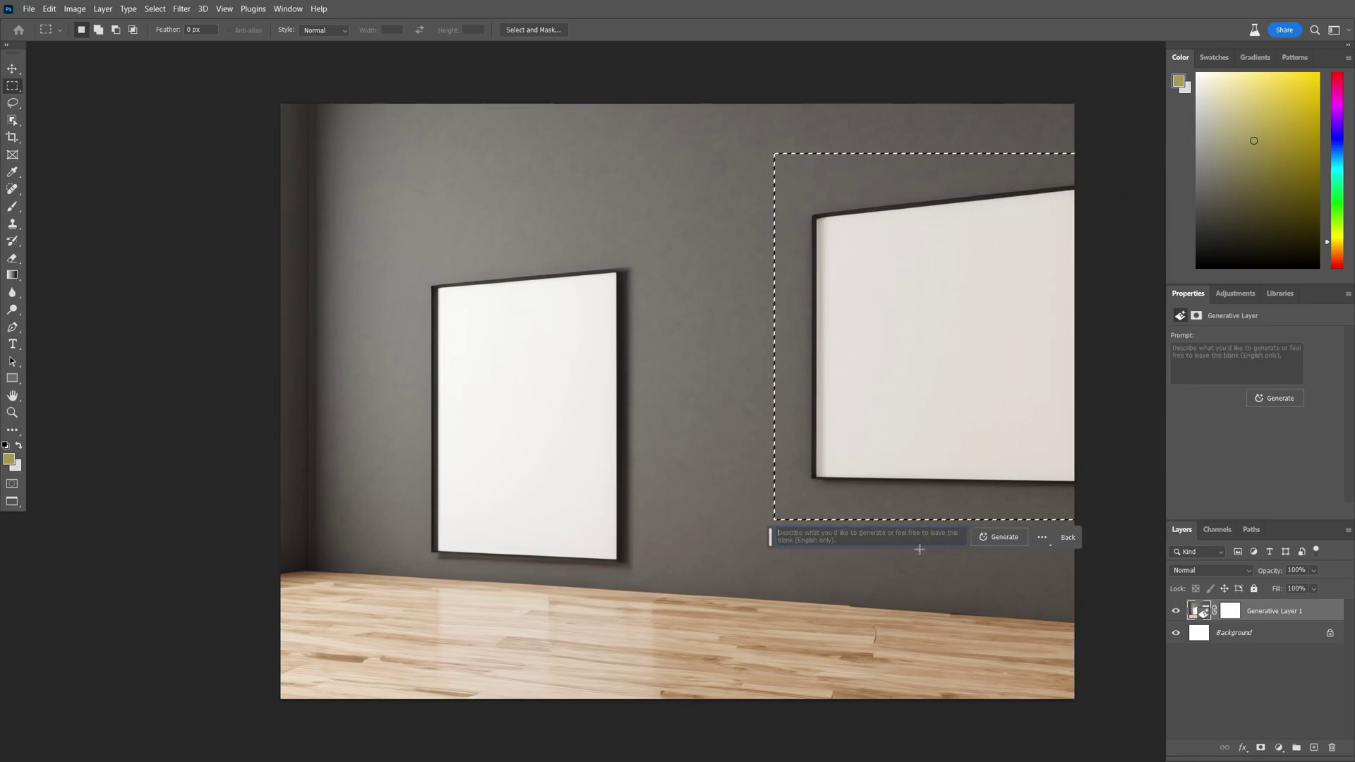
click(1002, 541)
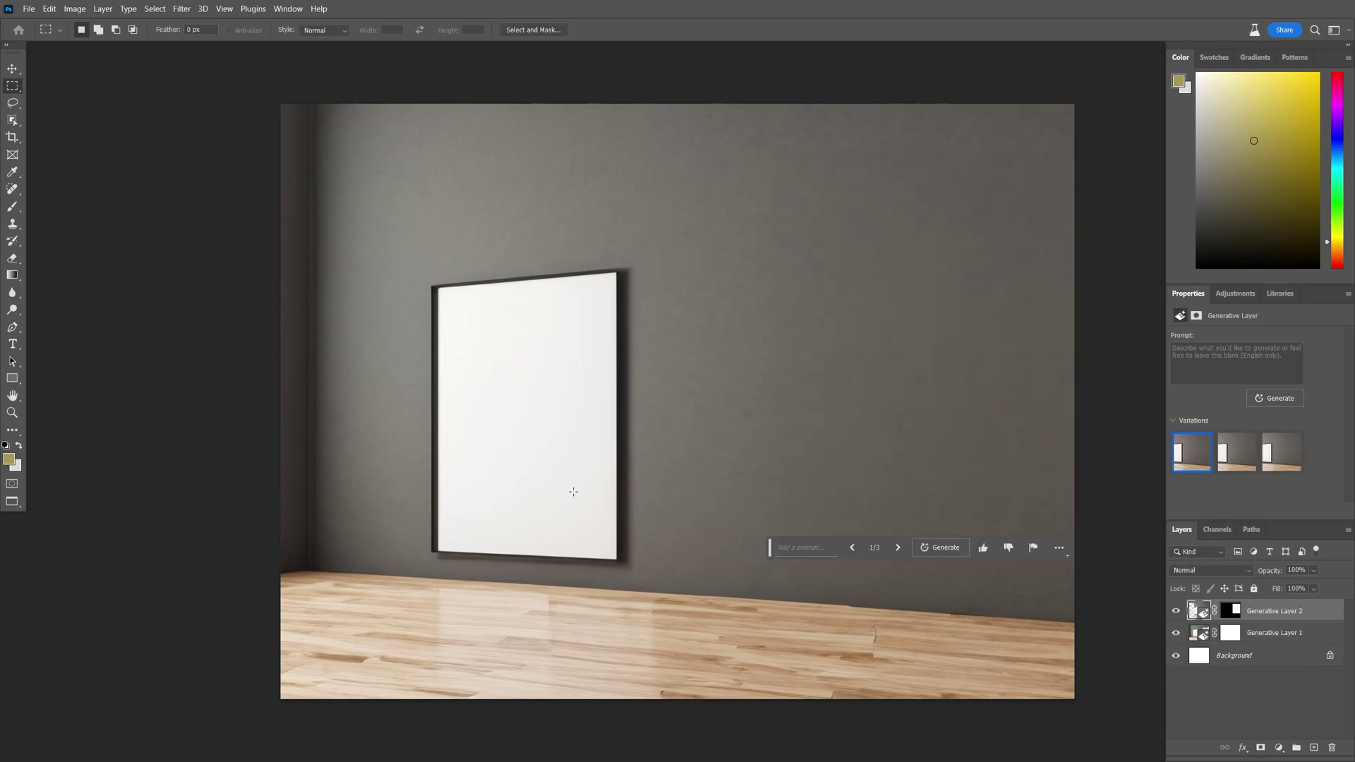
key(b)
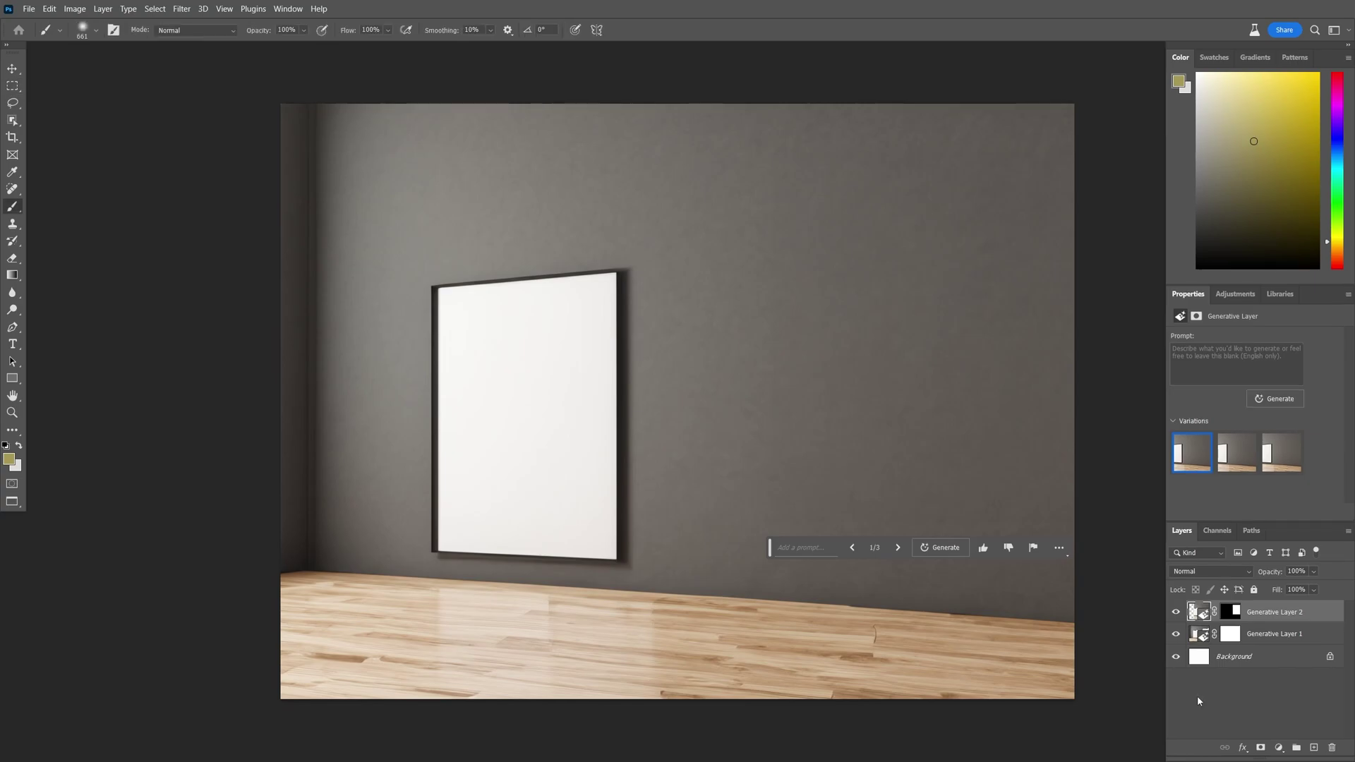
- Add a new empty Layer 1 and convert it to a smart object
click(1313, 747)
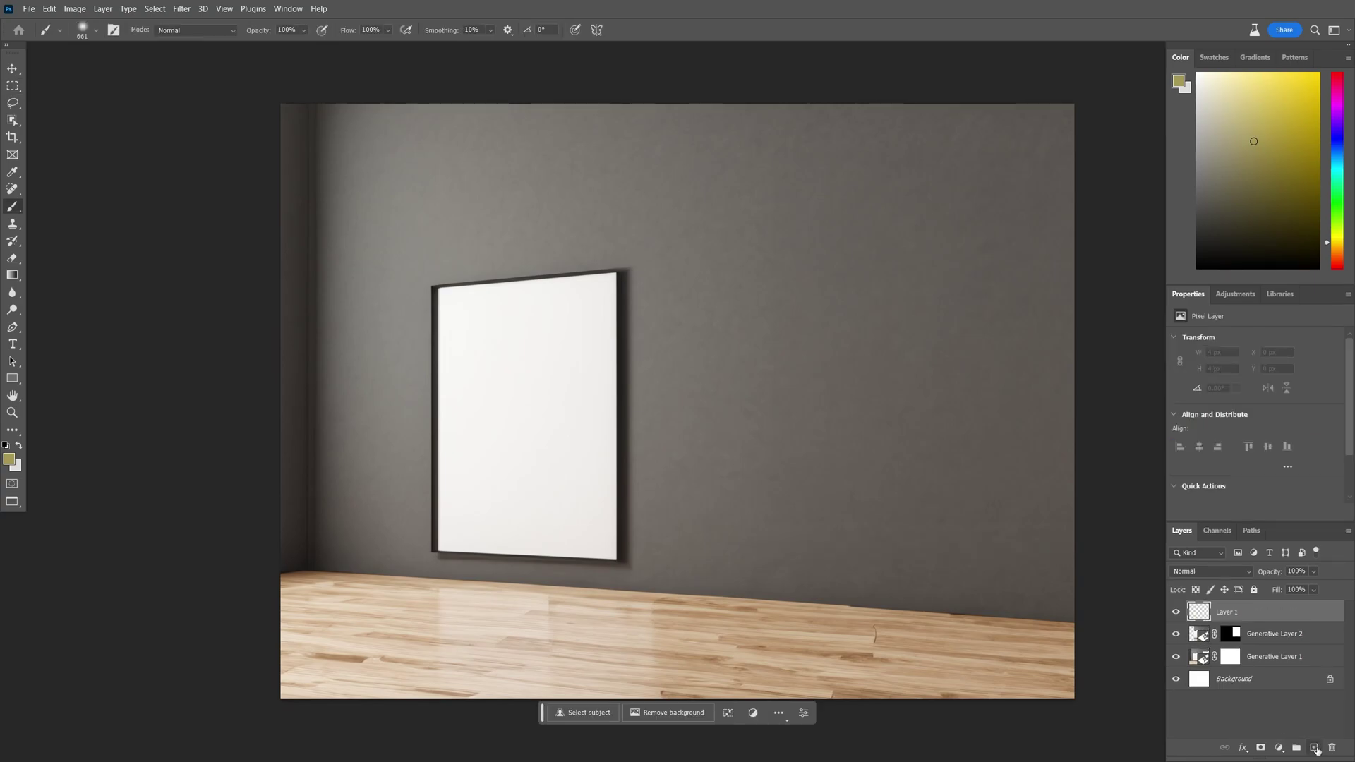
right_click(1260, 614)
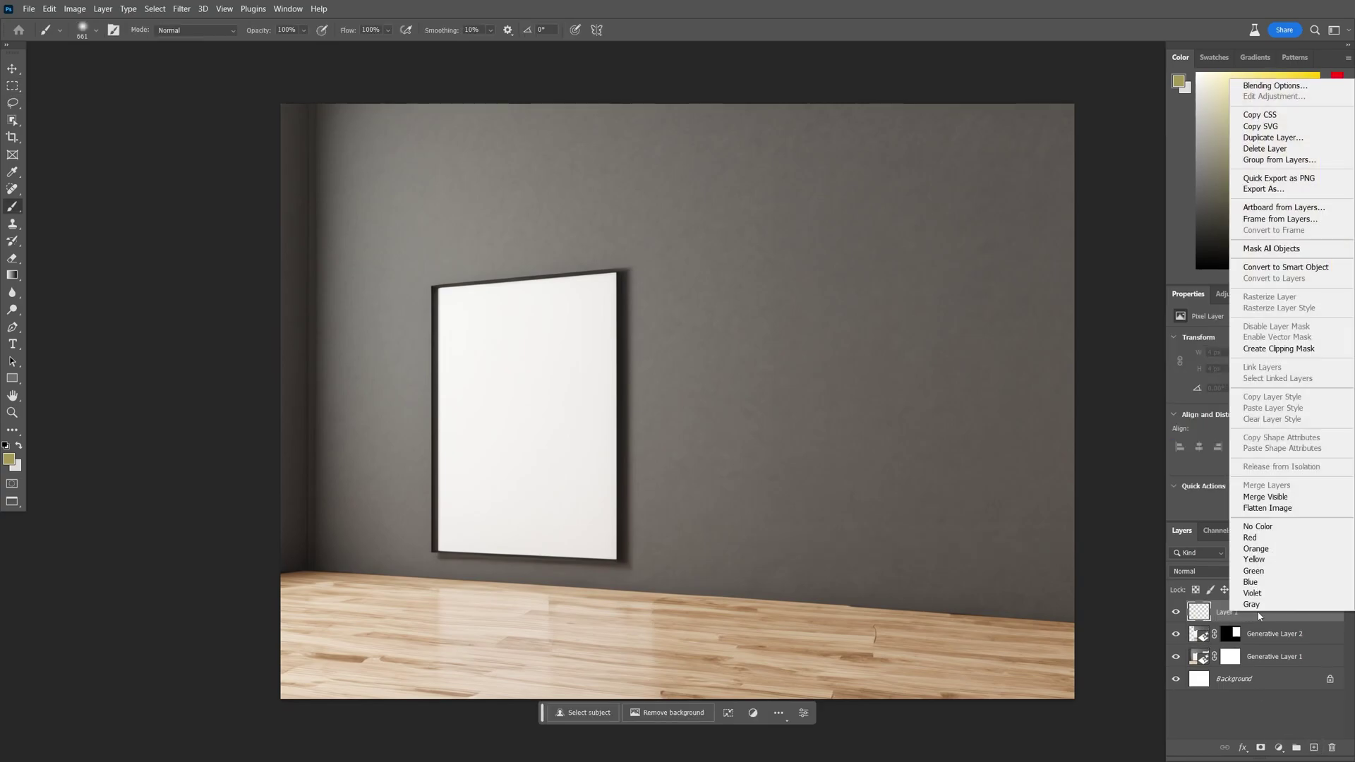
click(1254, 267)
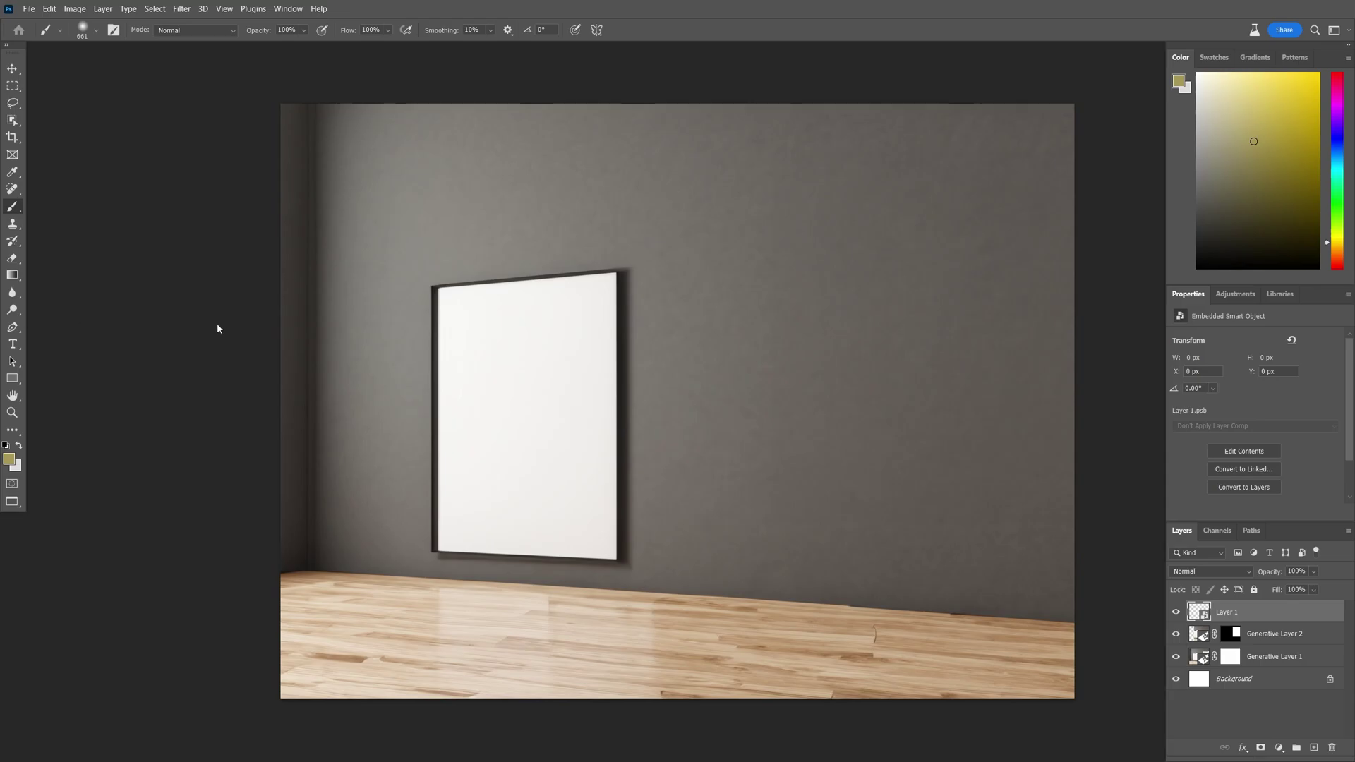
- Paste the copied JAM DESIGN poster into the mockup as a smart object
key(ctrl+v)
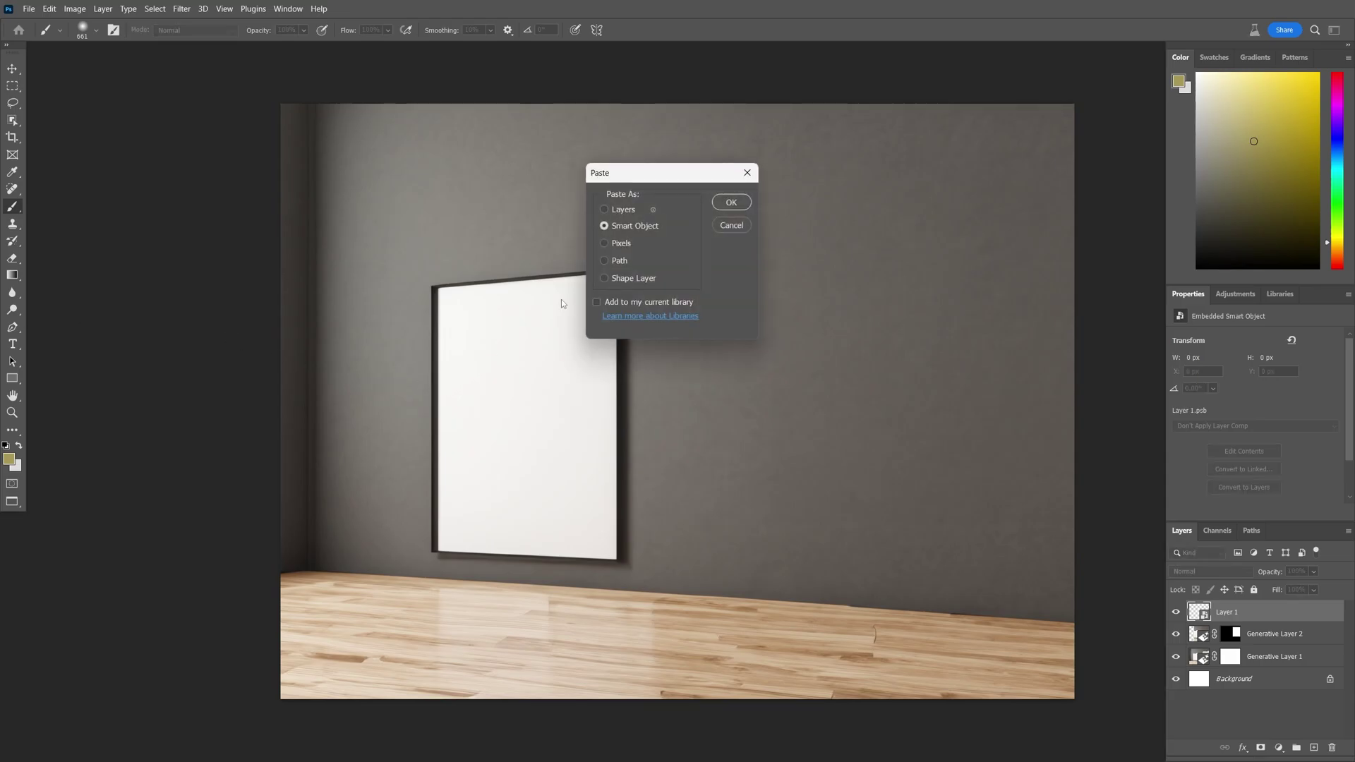
click(732, 205)
key(Return)
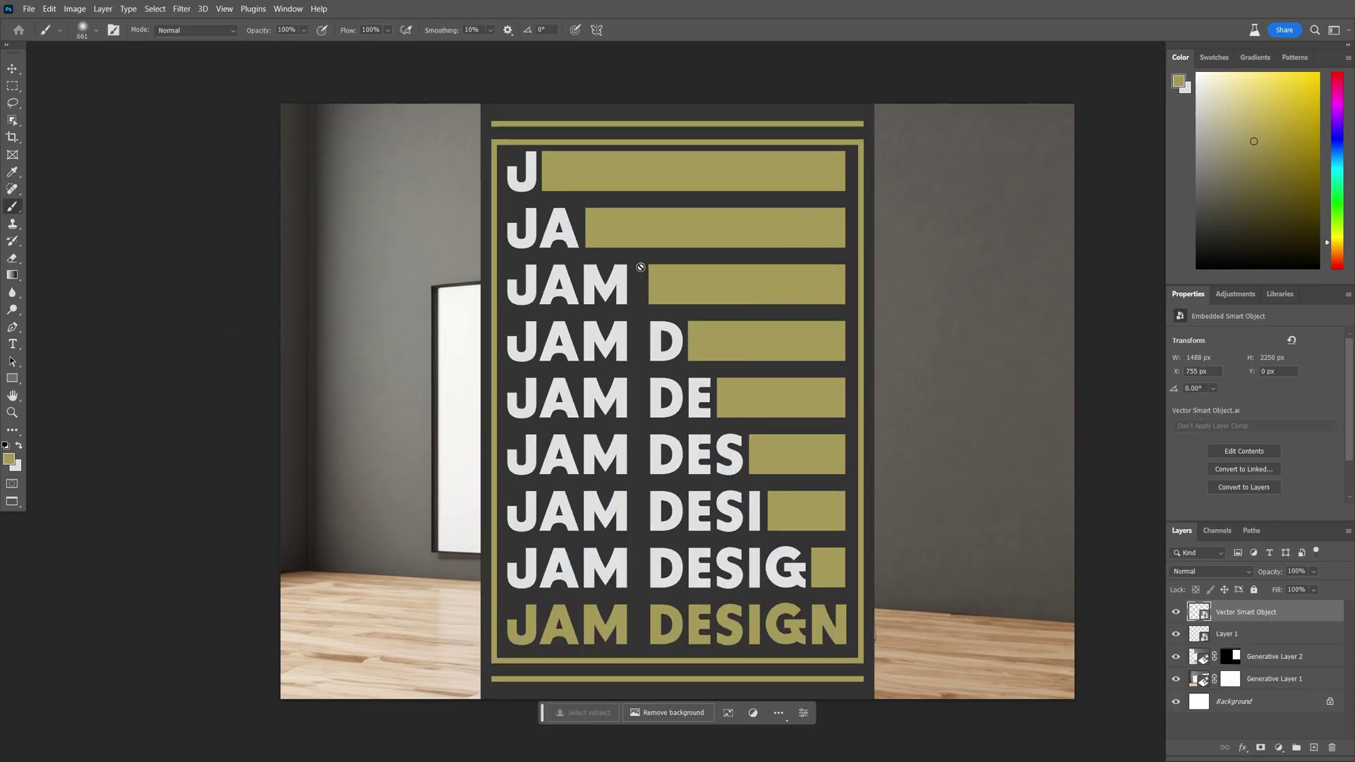
- Scale the poster to about 743 × 1124 px and position it over the left frame
key(ctrl+t)
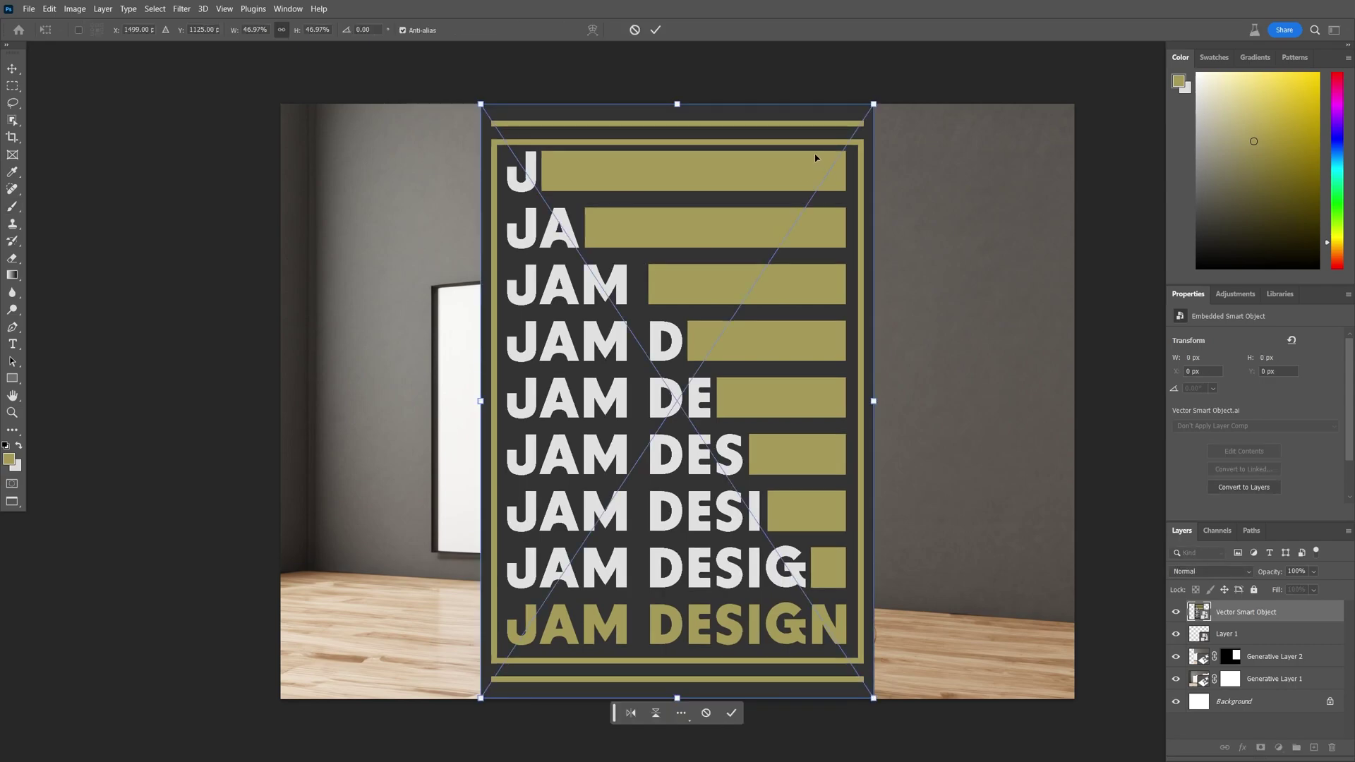
drag(875, 103, 671, 402)
drag(596, 473, 551, 346)
drag(628, 576, 635, 580)
drag(578, 520, 563, 504)
key(Return)
key(b)
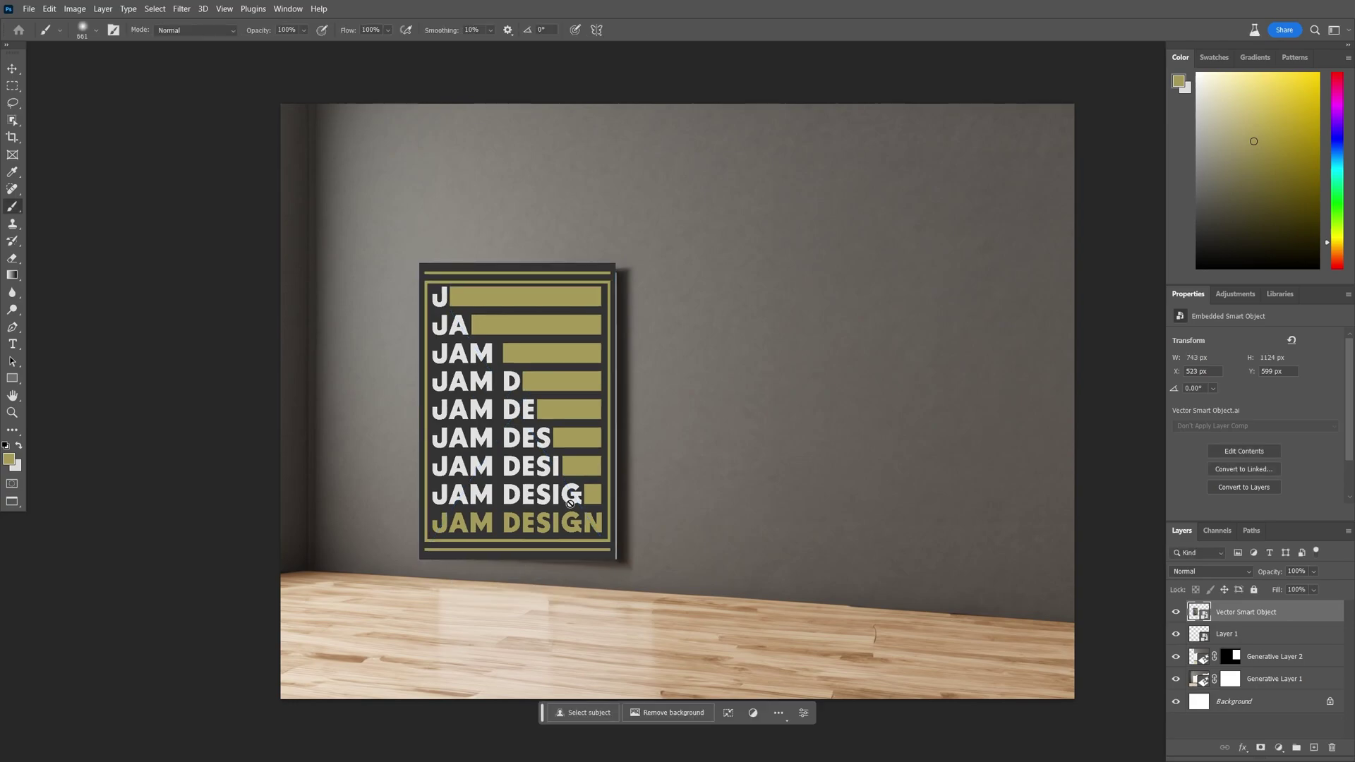
- Open Layer 1's smart object contents and crop the canvas to the poster's edges
click(1286, 632)
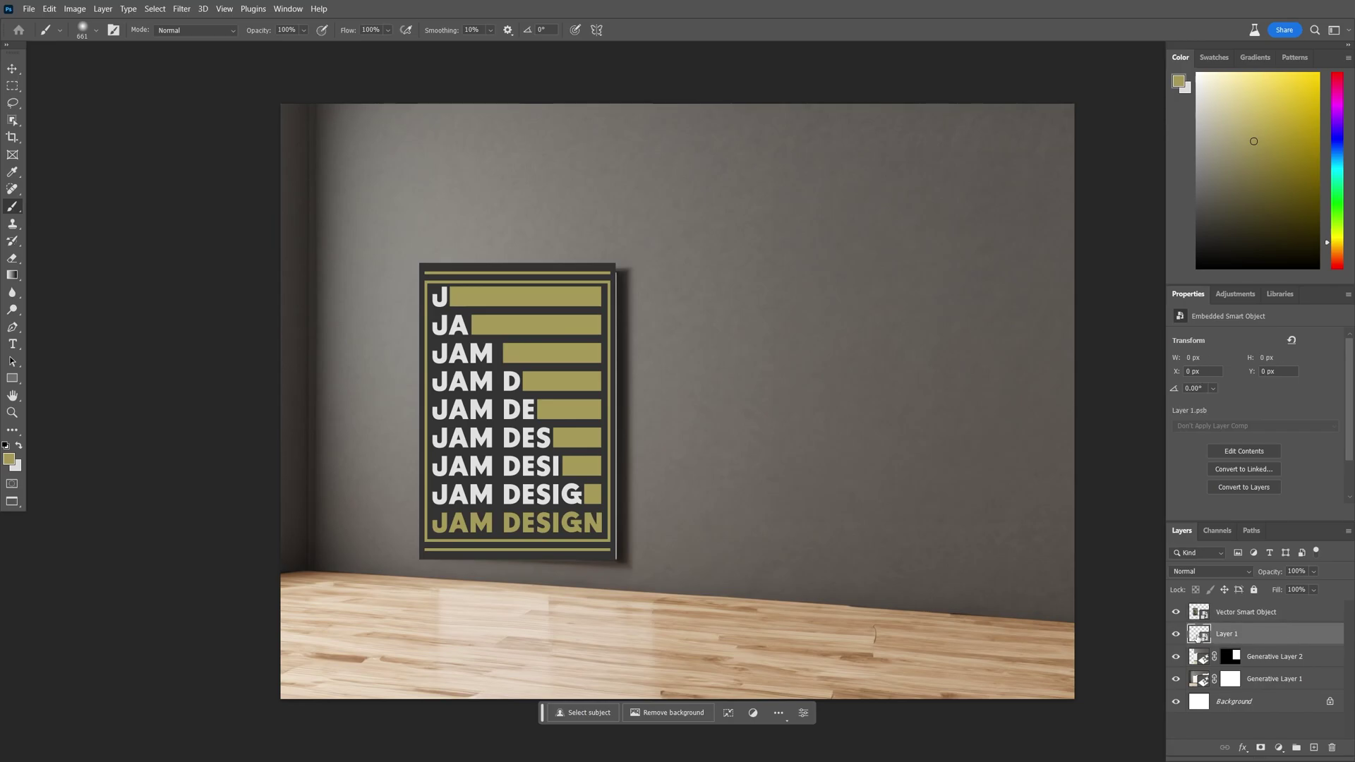
double_click(1202, 635)
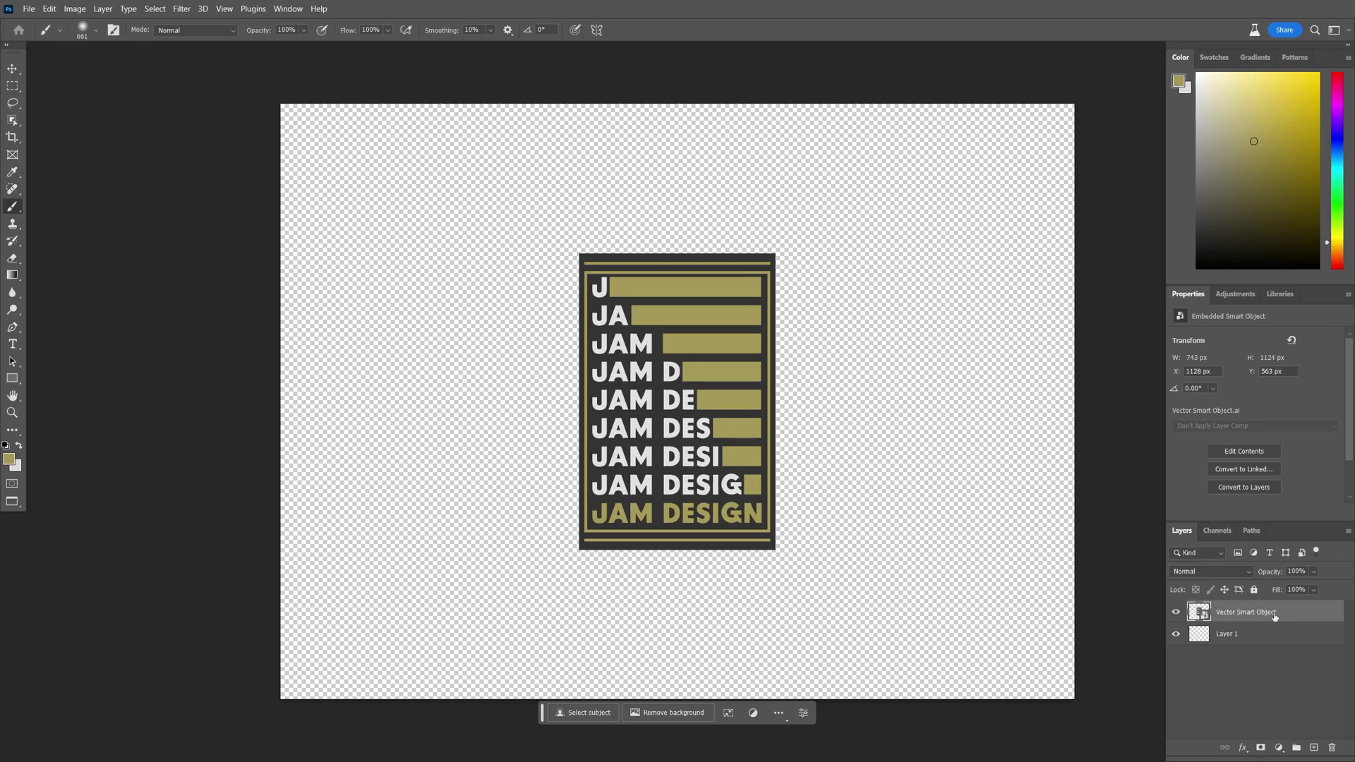
click(12, 137)
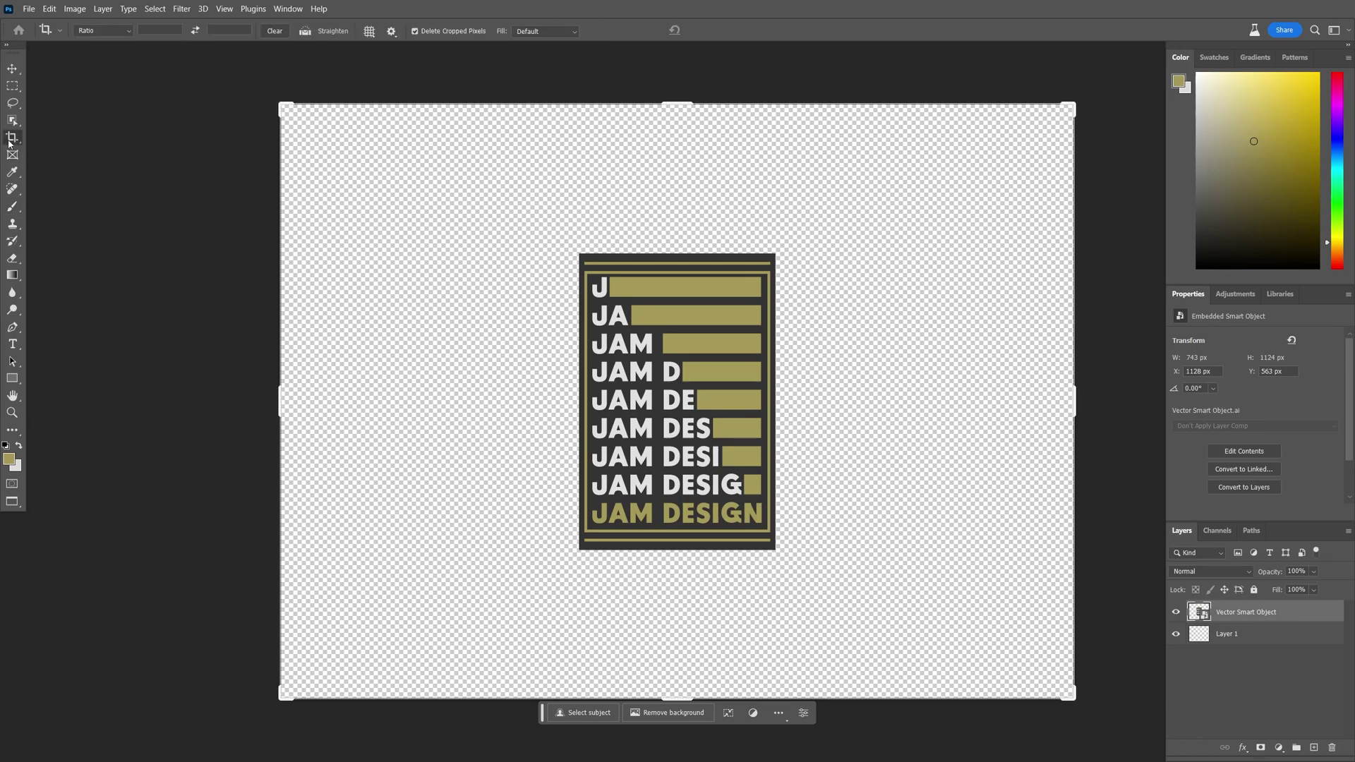
drag(281, 100, 433, 180)
drag(925, 619, 778, 548)
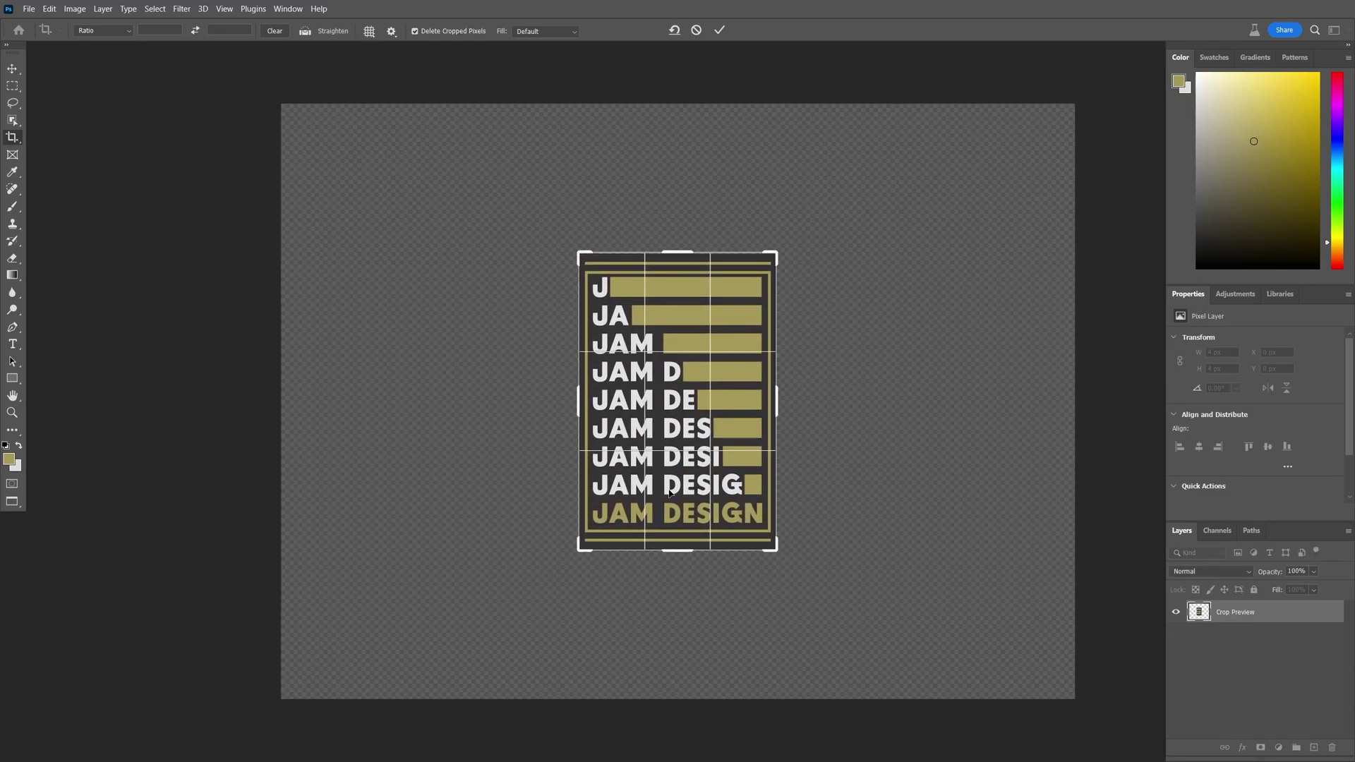
key(Return)
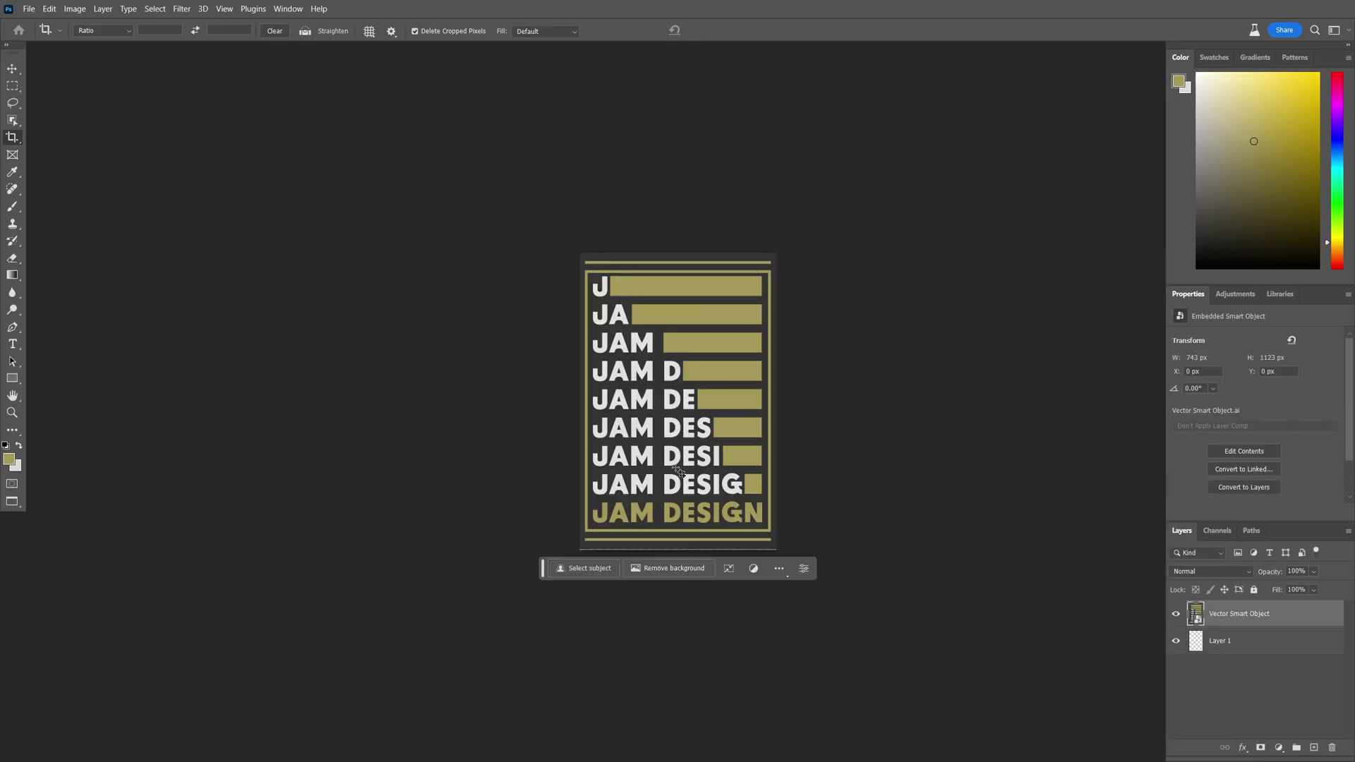
- Cancel a further crop, leaving the poster unchanged, and close its contents back to the mockup
click(12, 137)
click(679, 547)
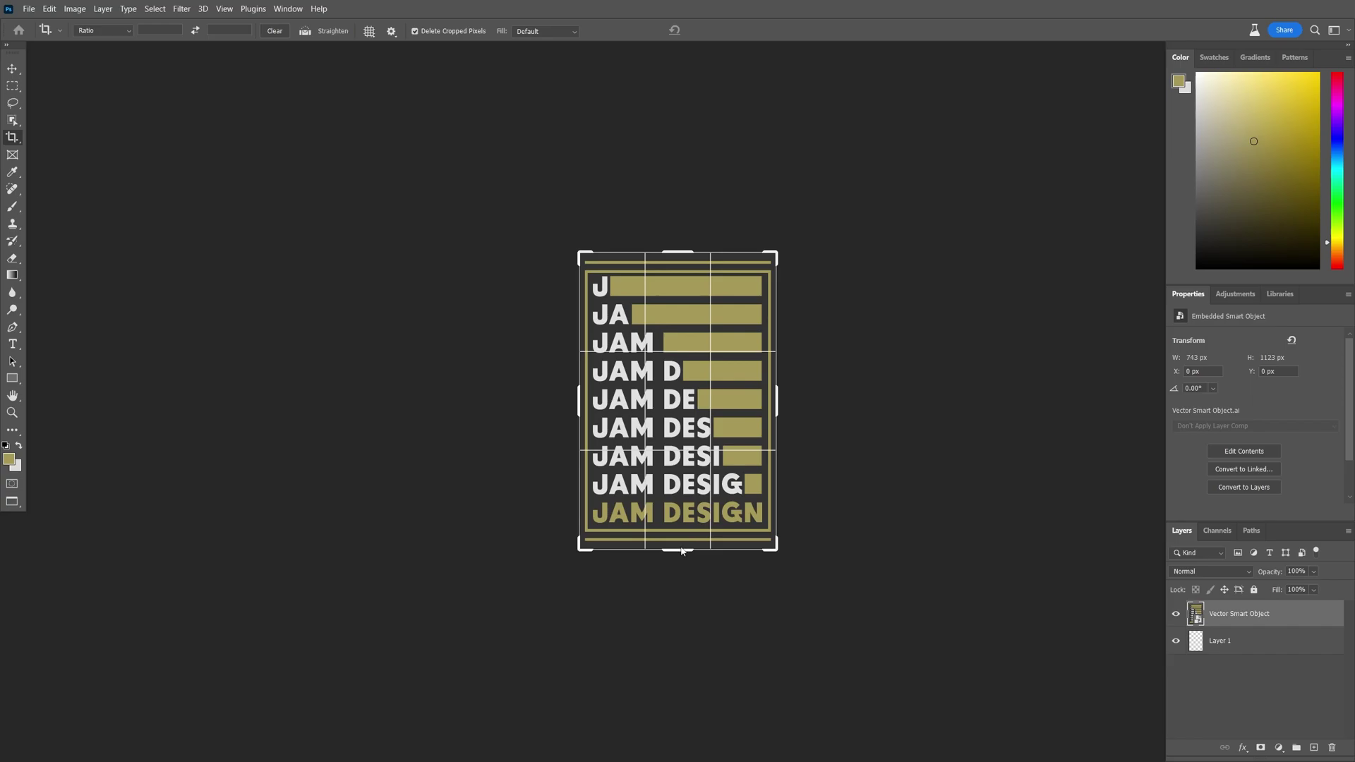
key(Return)
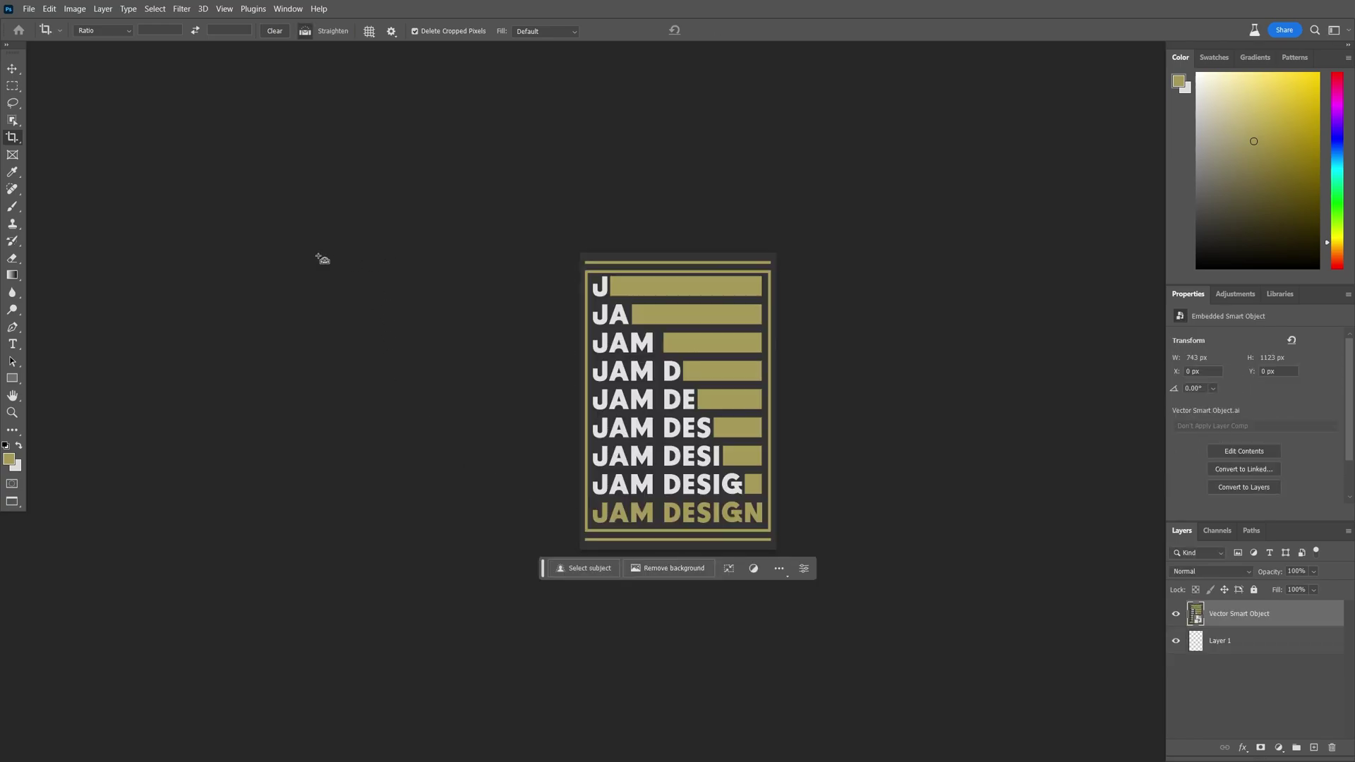
key(ctrl+w)
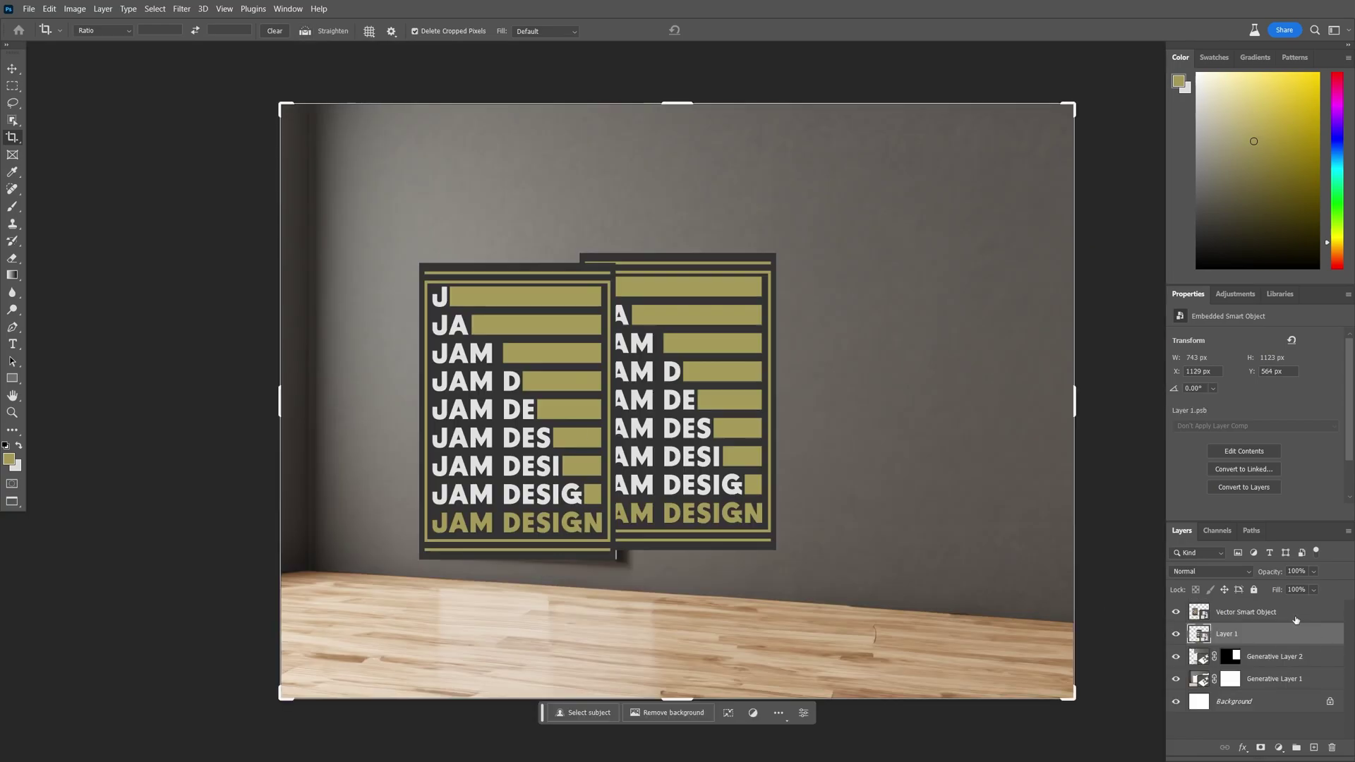
- Delete the duplicate Vector Smart Object poster and move Layer 1 onto the blank frame
click(1296, 619)
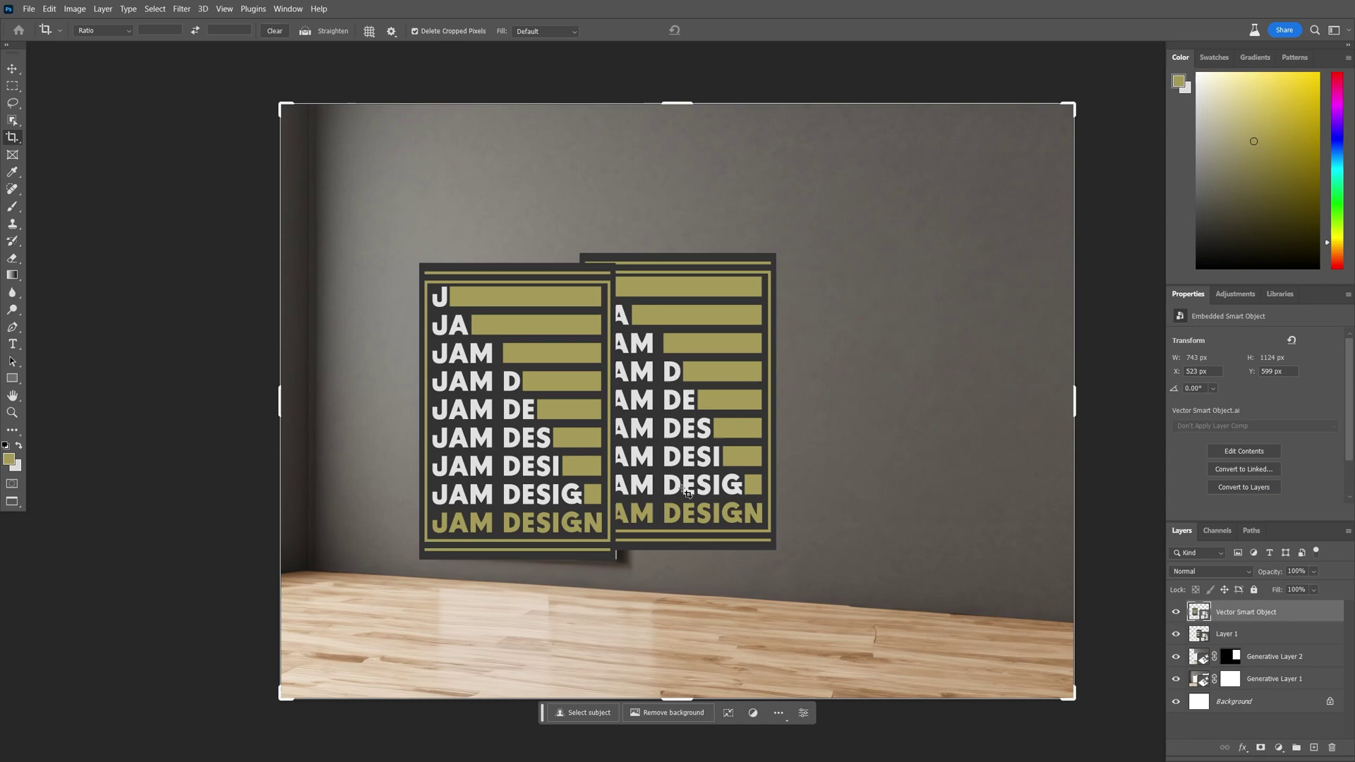
key(Delete)
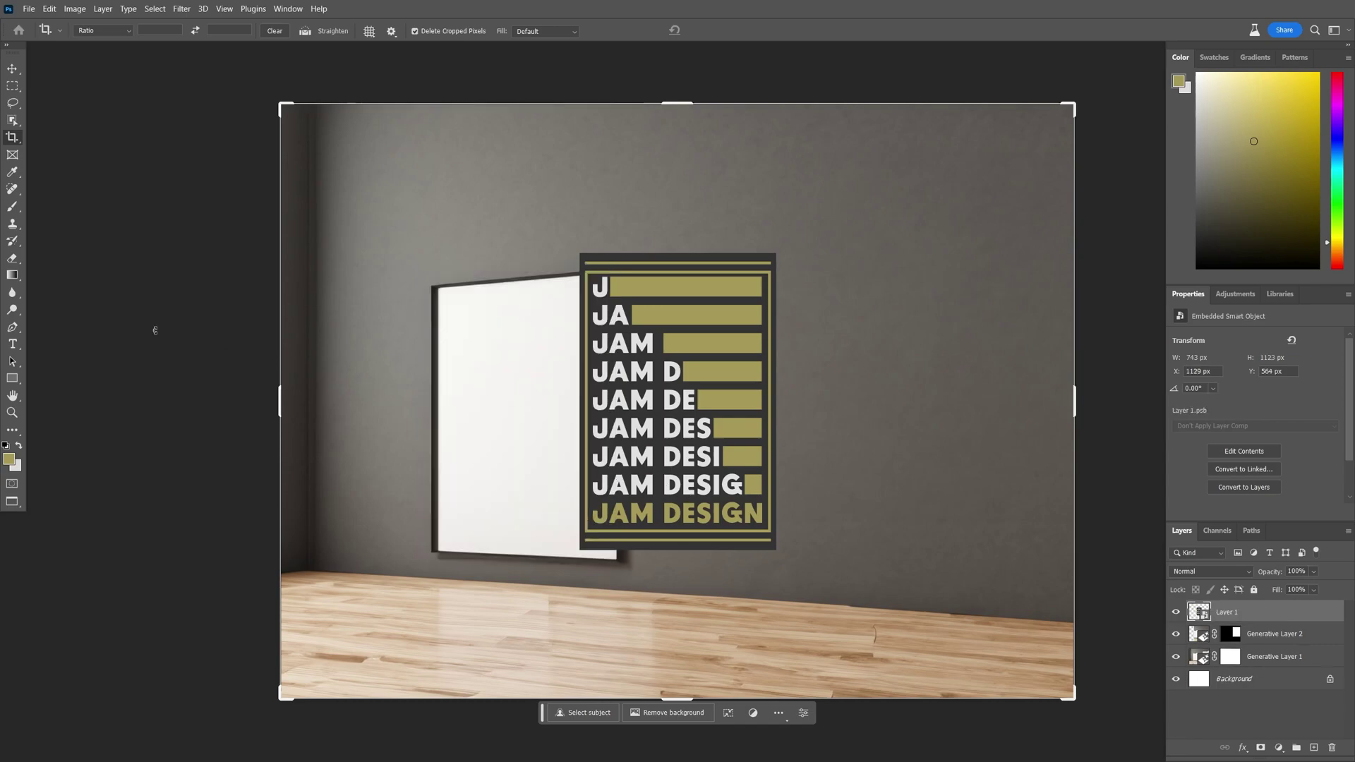
key(v)
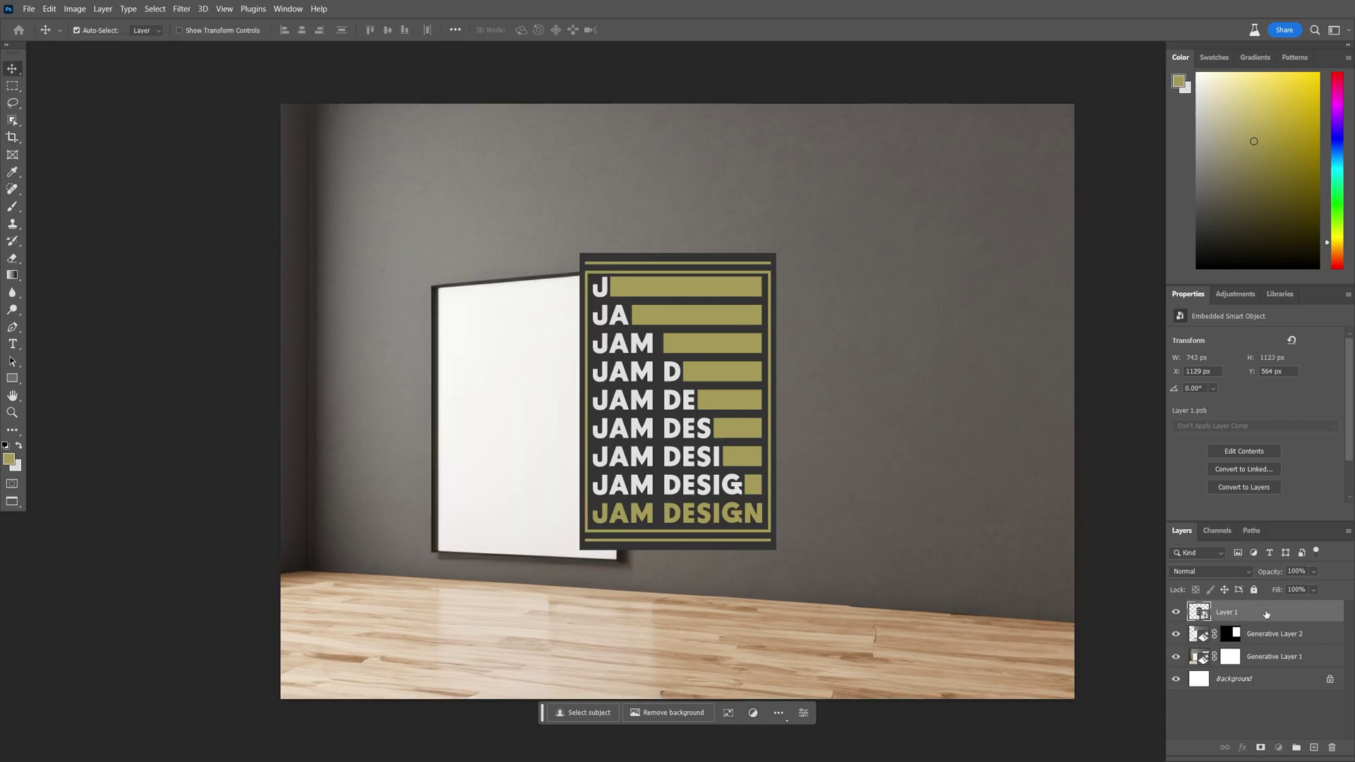
drag(691, 372, 533, 388)
- Distort the poster's corners into the frame's perspective, ending at 681 × 1093 px and 2.87°
key(ctrl+t)
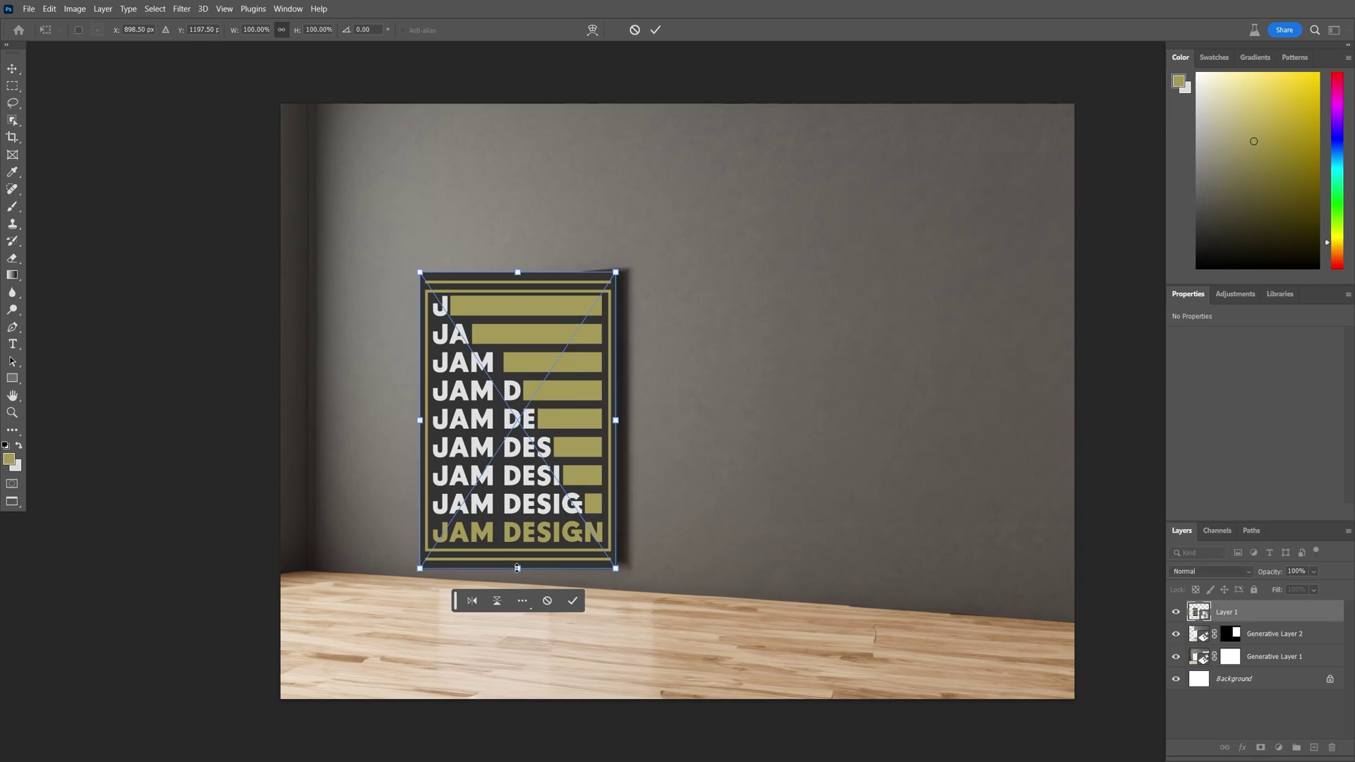
drag(517, 569, 518, 557)
drag(517, 469, 520, 467)
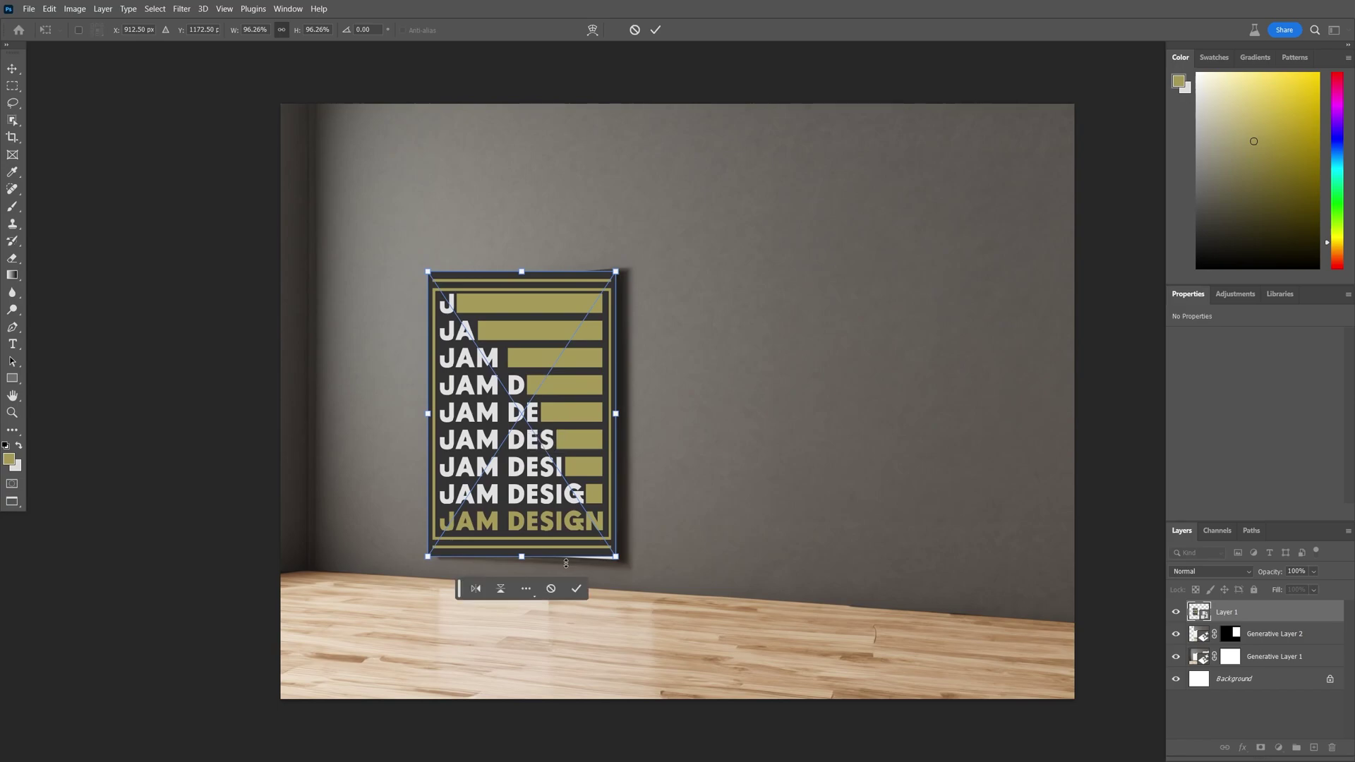
drag(618, 560, 618, 562)
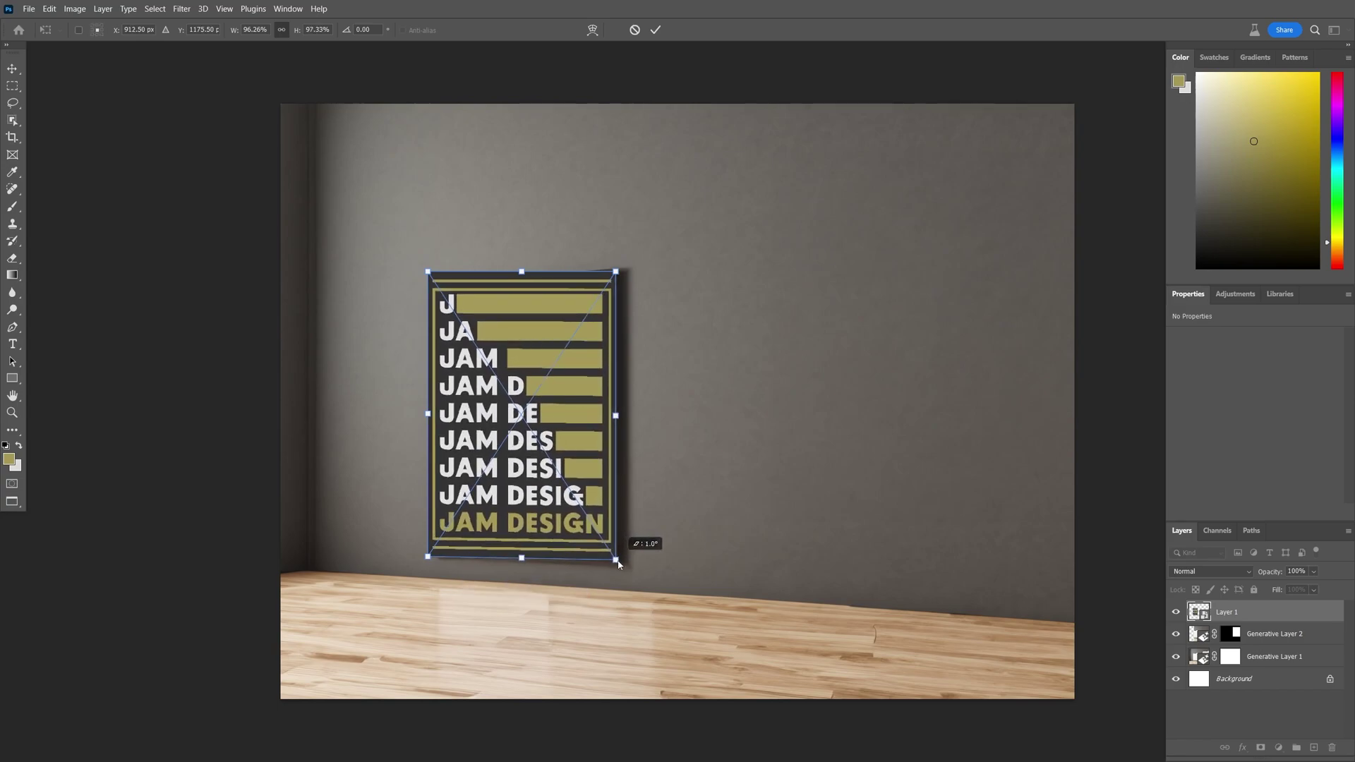
drag(428, 556, 438, 556)
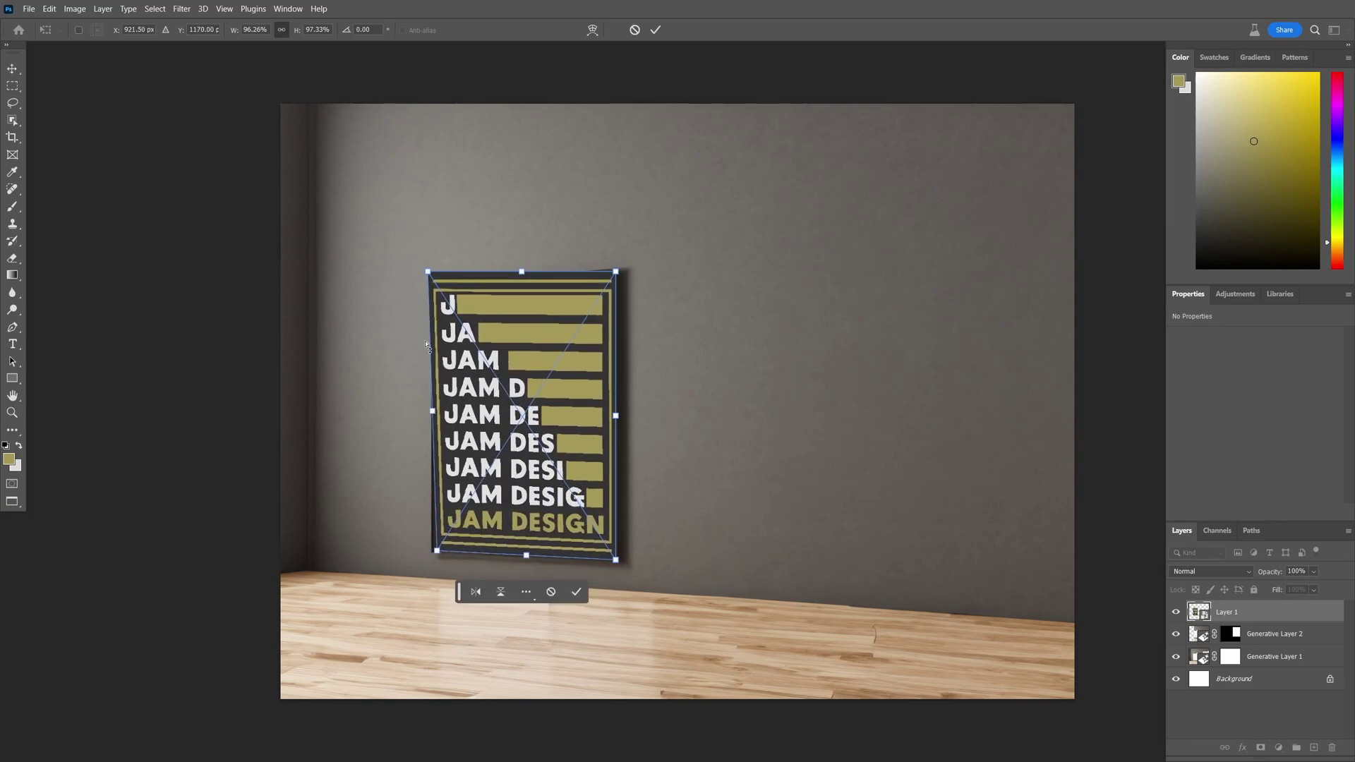
drag(427, 271, 436, 289)
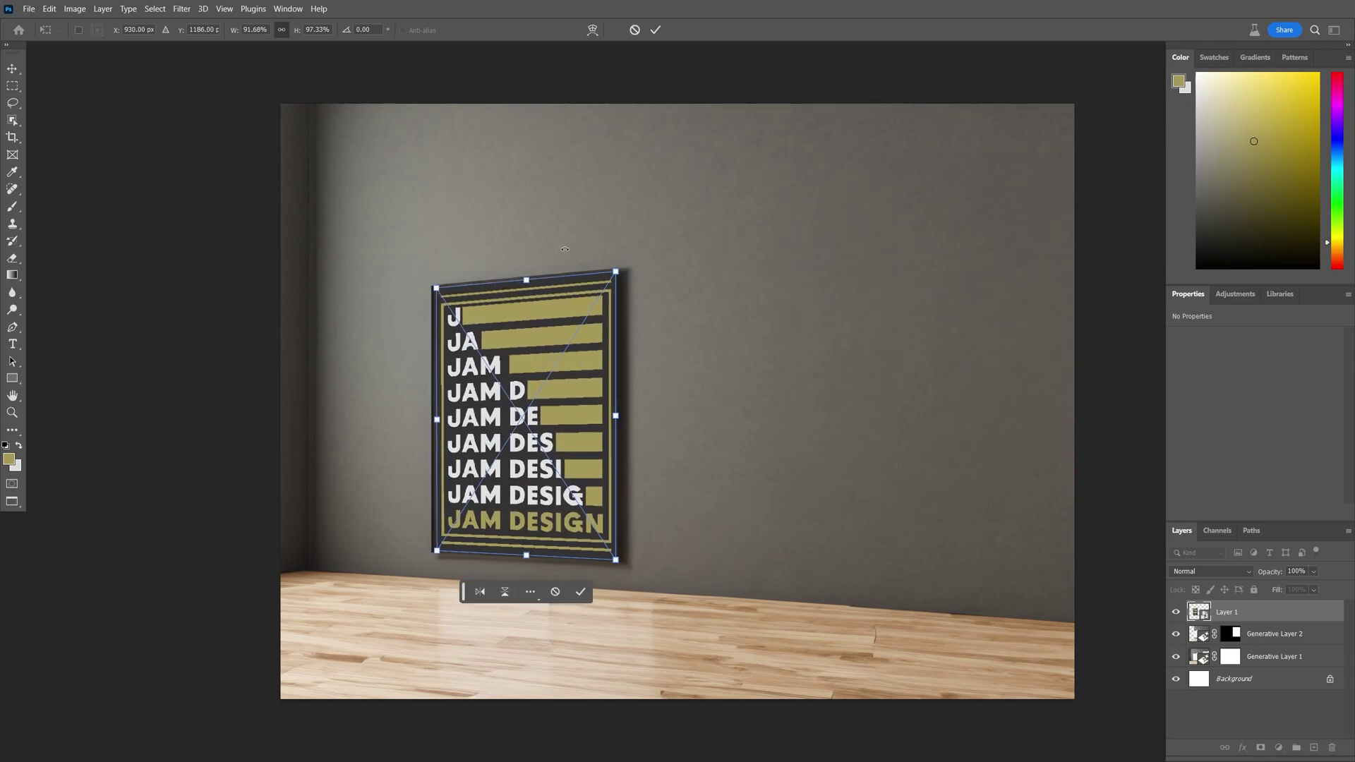
key(Return)
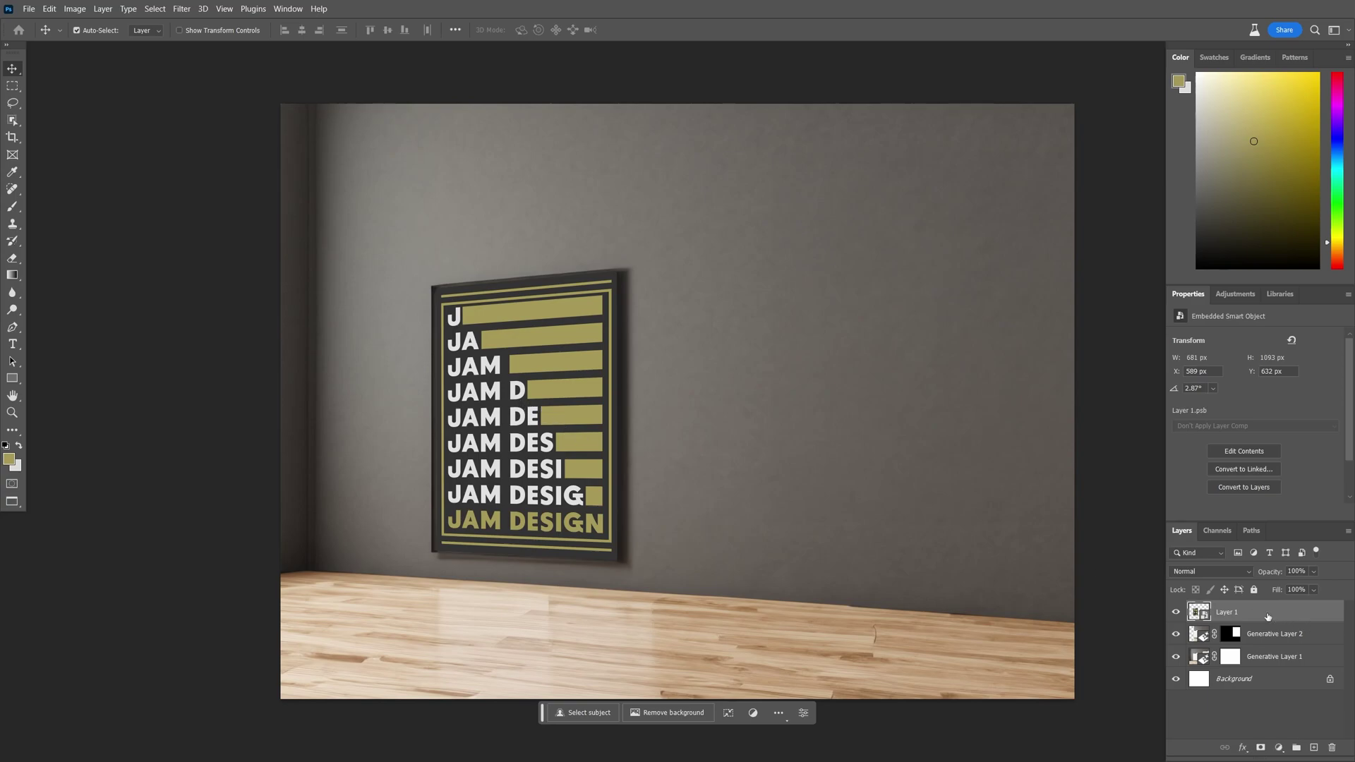
- Set Layer 1 to Multiply and add an Inner Shadow at about -1° angle and 45% opacity
click(1239, 572)
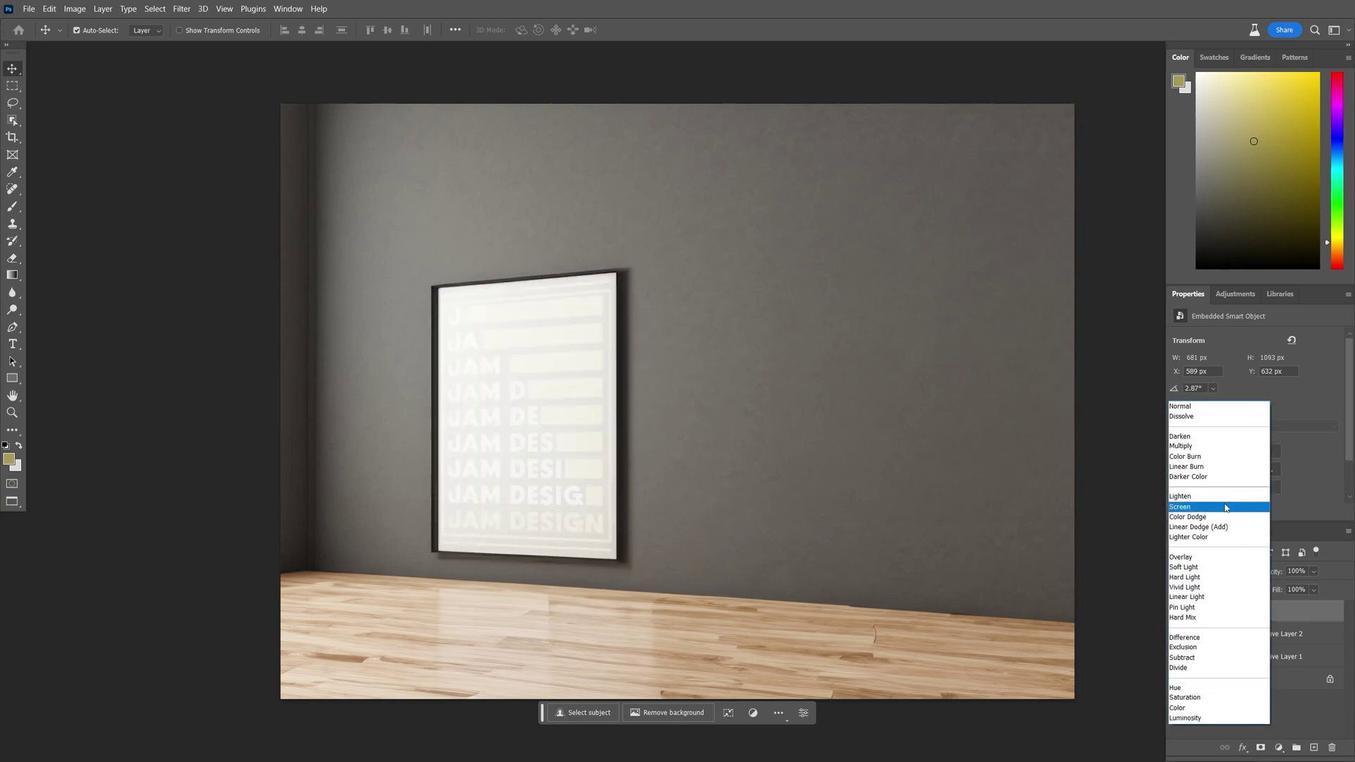
click(1219, 447)
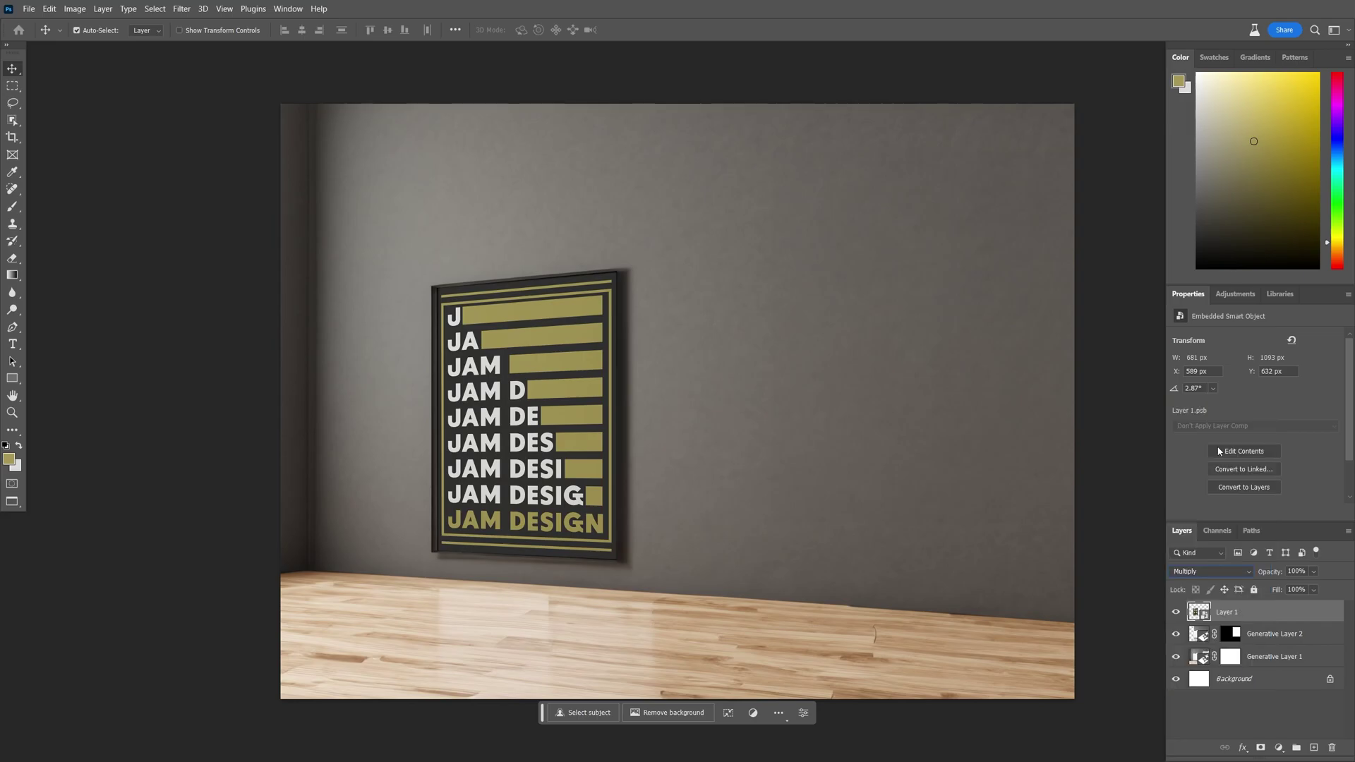
double_click(1282, 612)
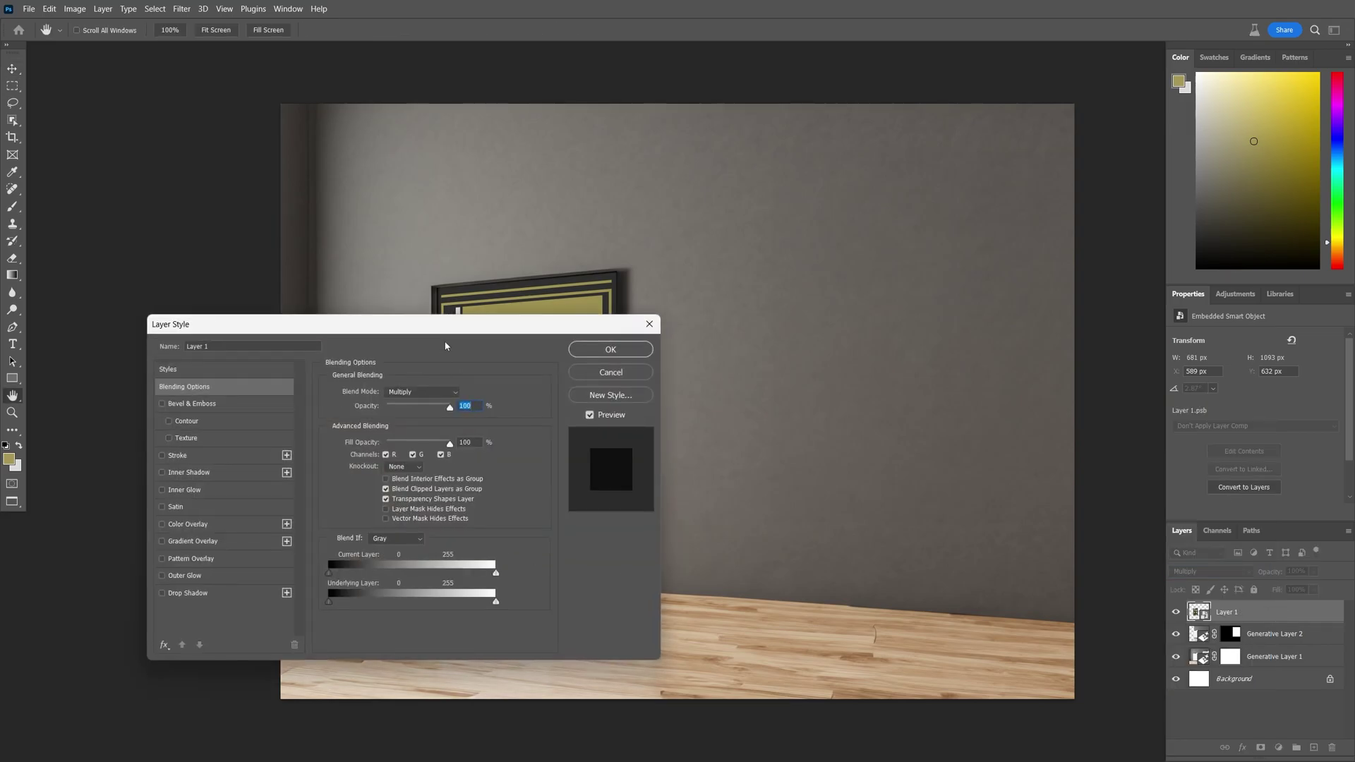
drag(454, 328, 964, 284)
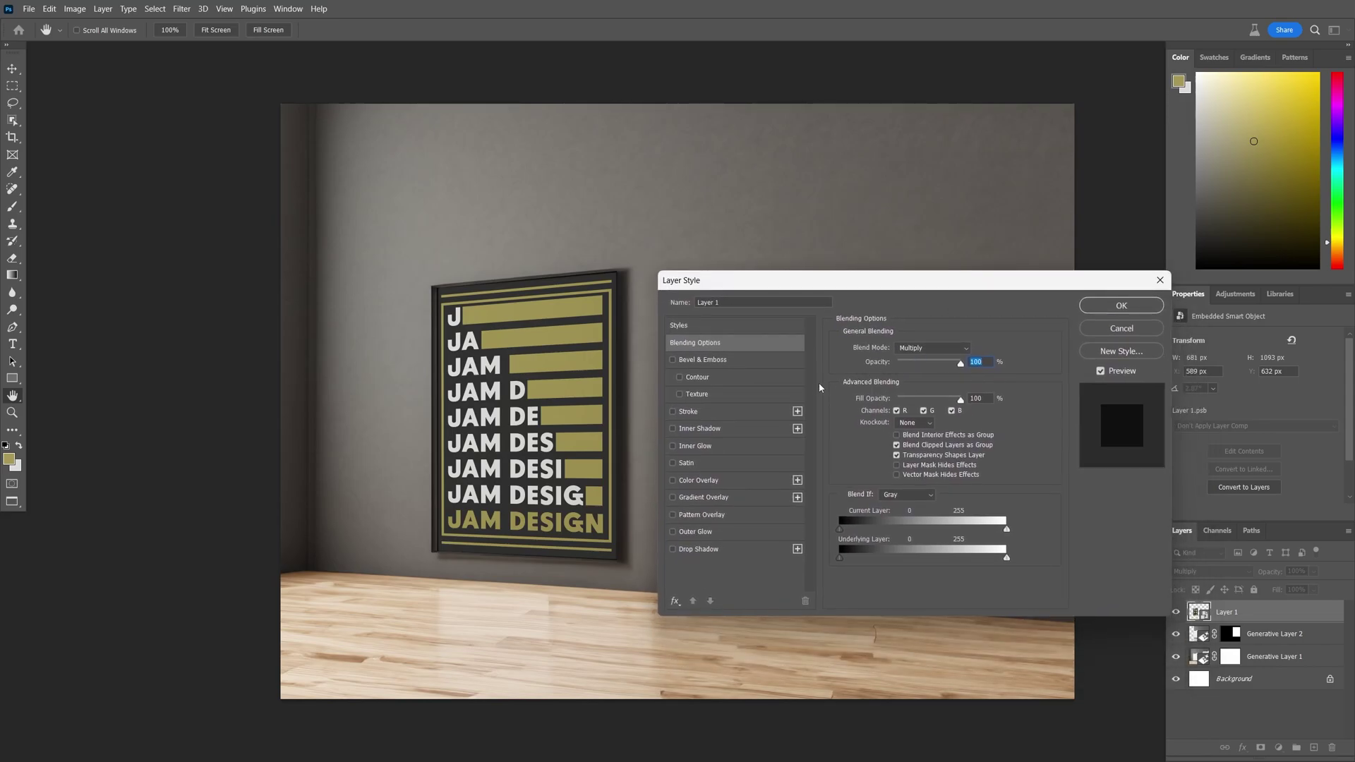
click(713, 430)
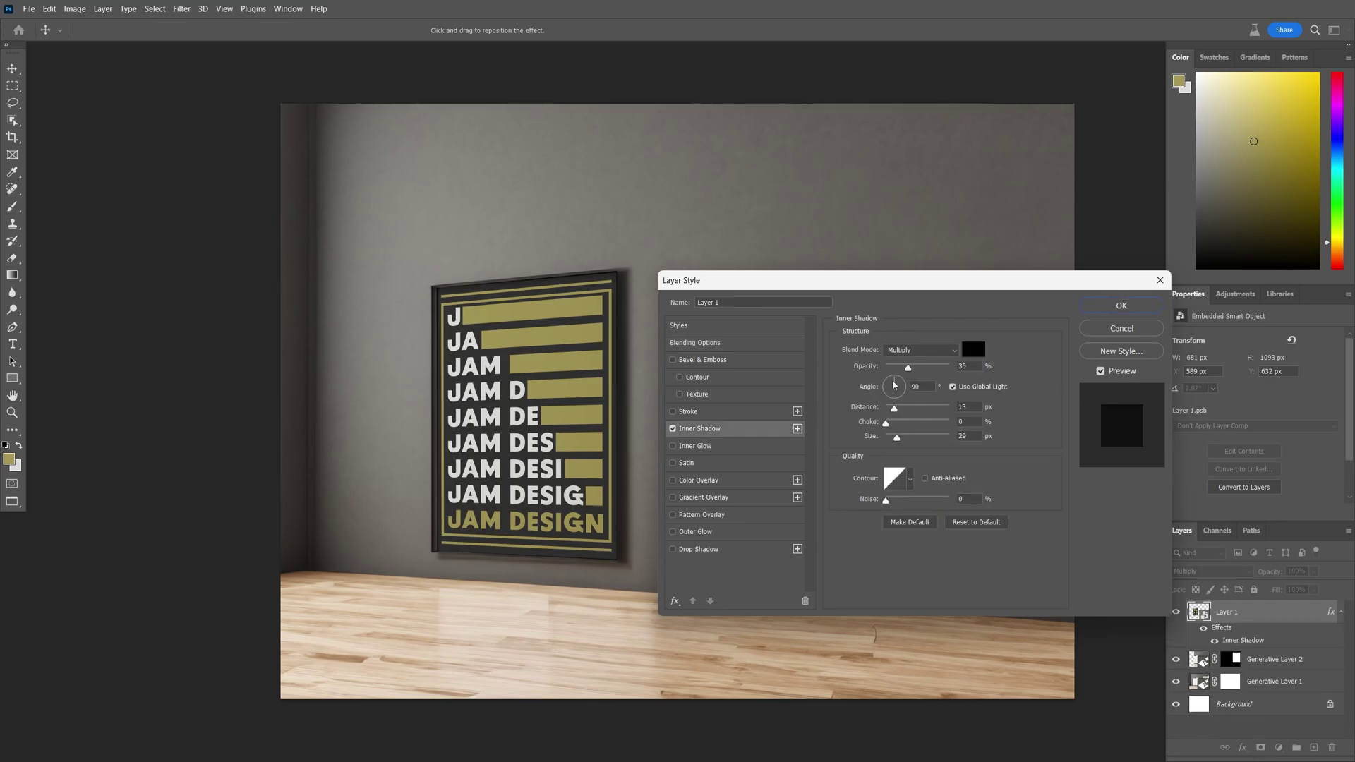
drag(895, 385, 903, 438)
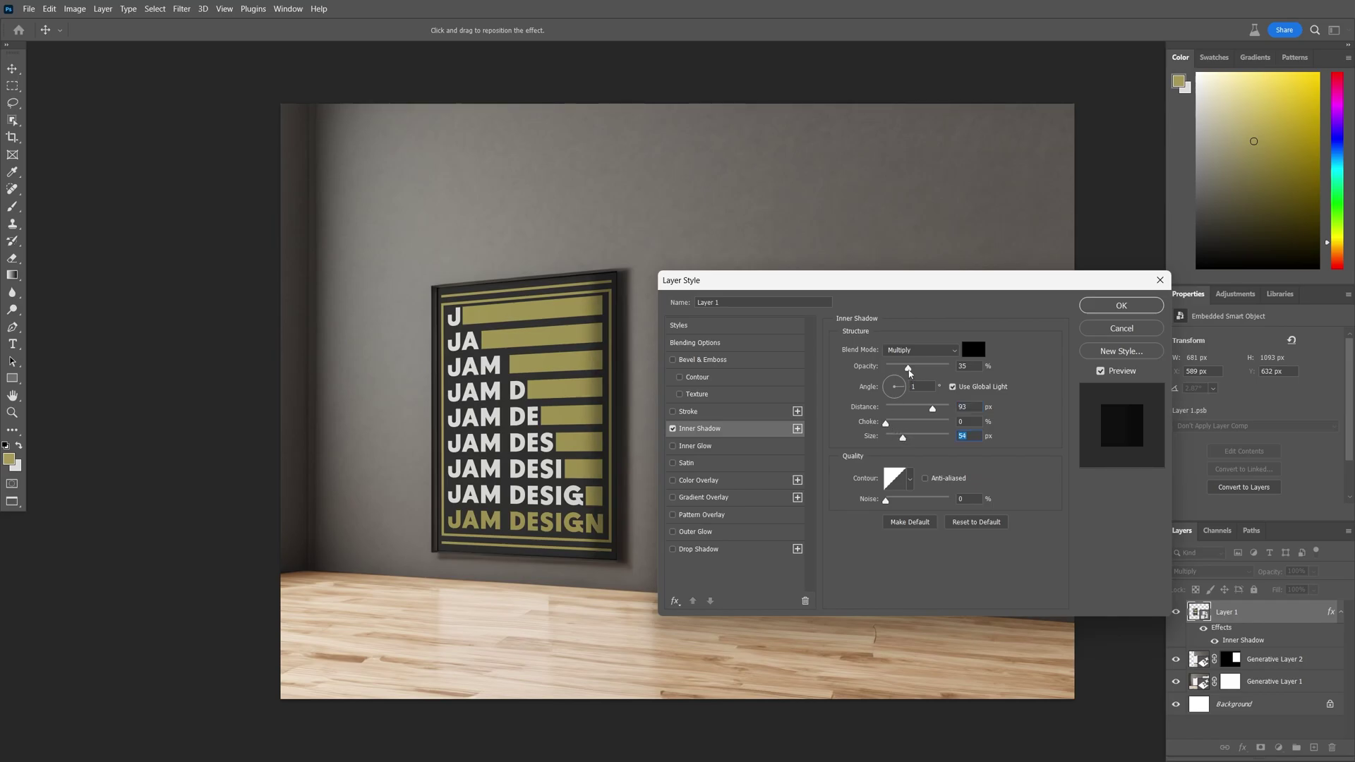
drag(909, 369, 916, 372)
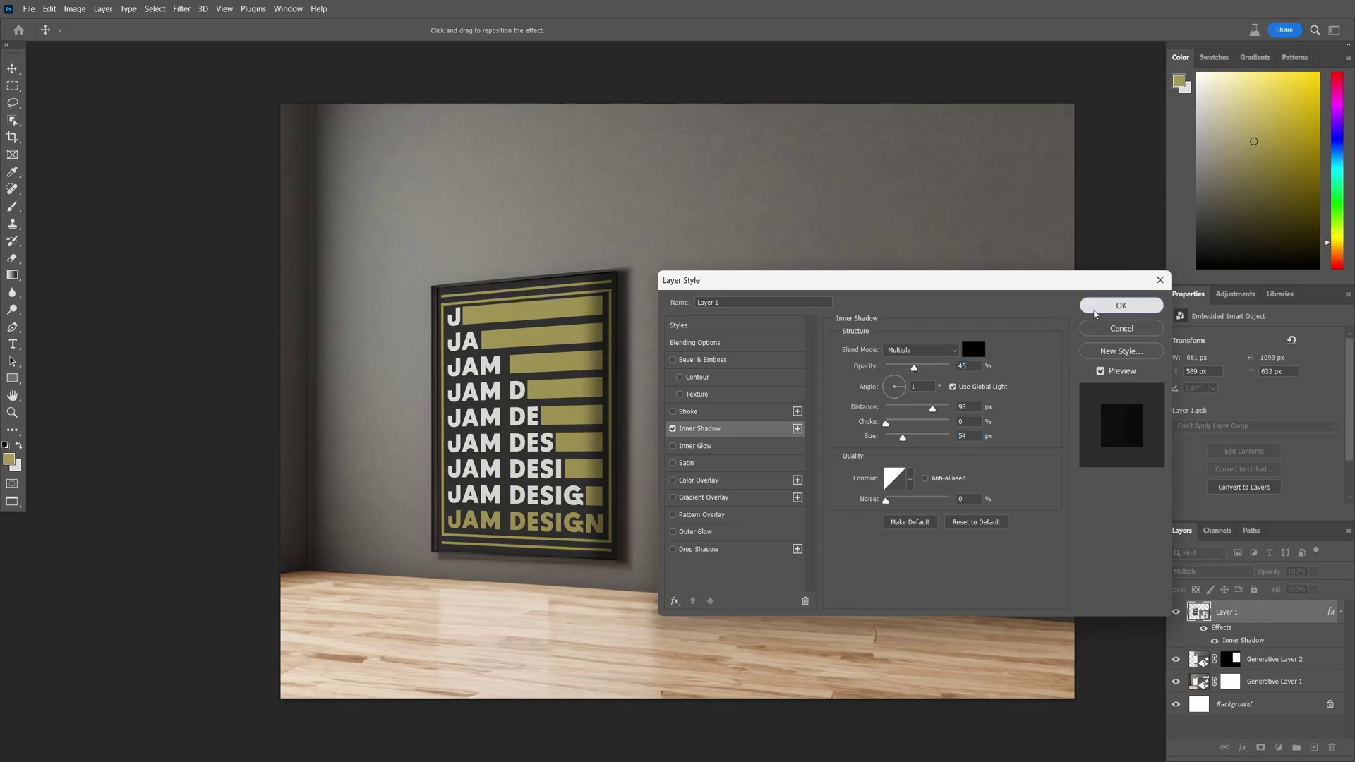
click(1119, 305)
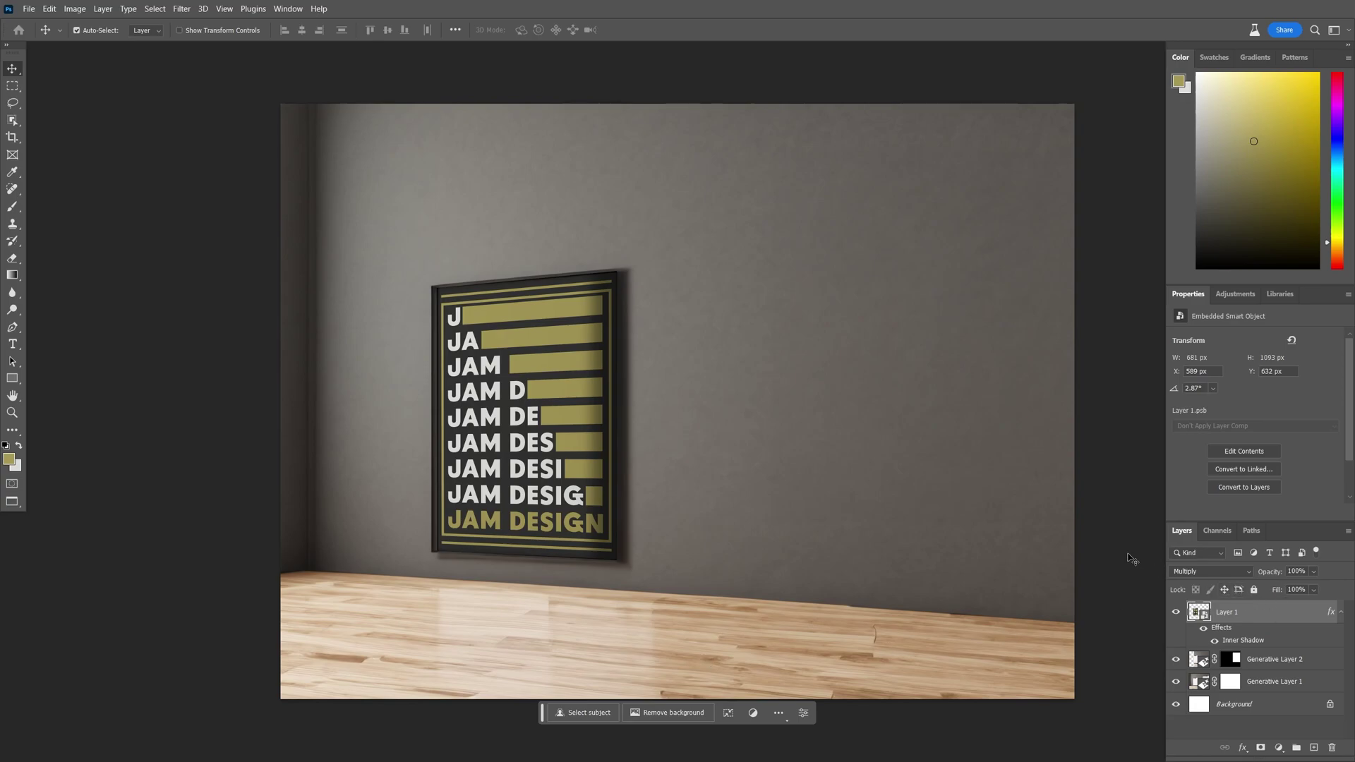
- Open the framed poster's contents and place the purple-and-orange design as a smart object over it
key(ctrl)
double_click(1197, 613)
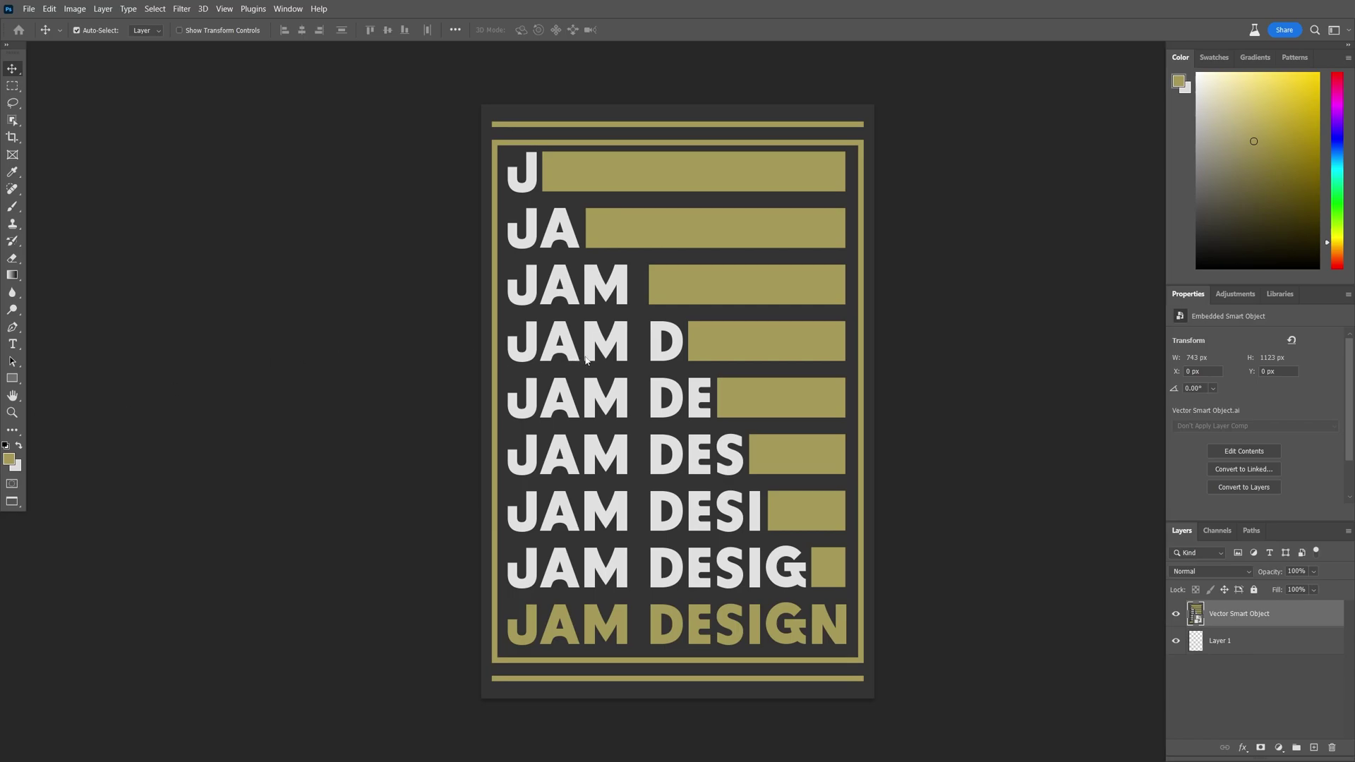
key(ctrl+v)
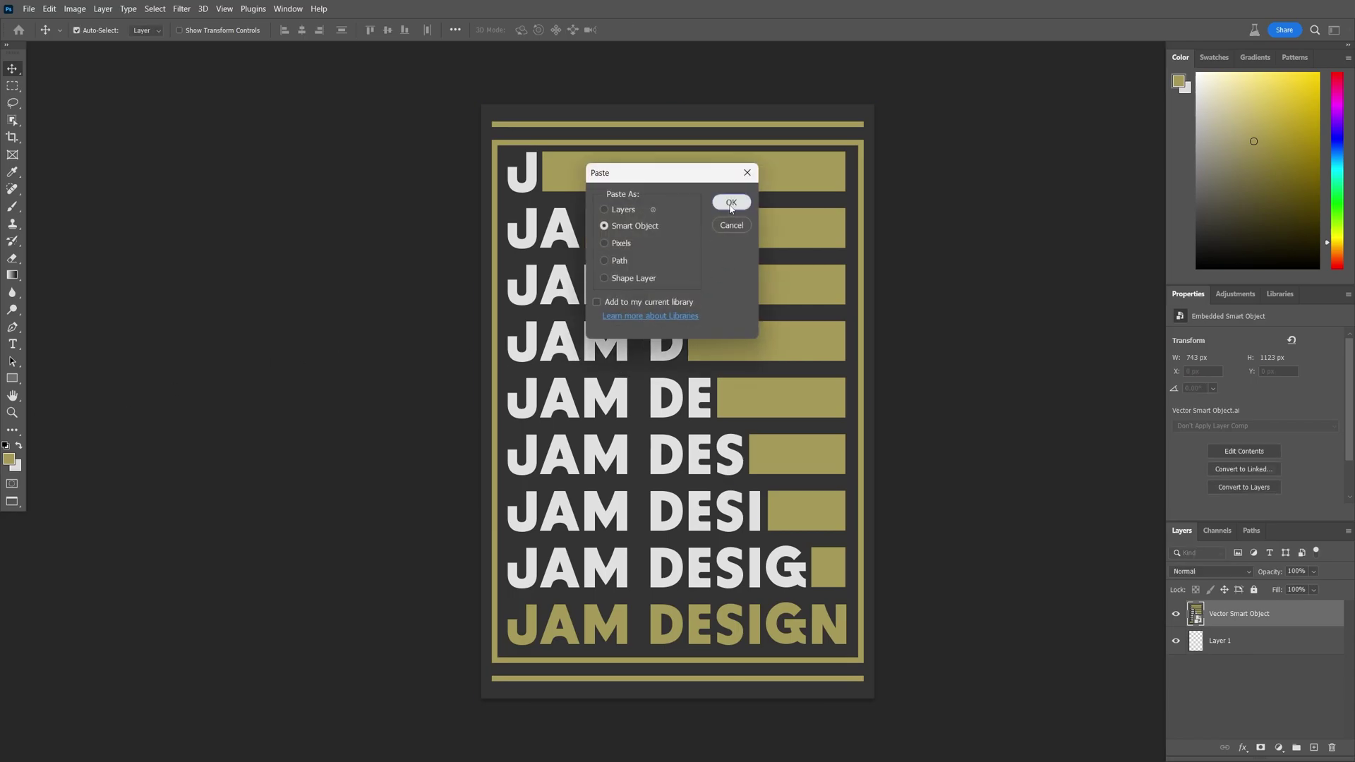
click(731, 202)
mouse_move(583, 255)
mouse_down()
mouse_move(604, 275)
mouse_move(583, 257)
mouse_up()
key(Return)
- Delete the old yellow poster layer, save the contents, and return to the mockup
click(1327, 642)
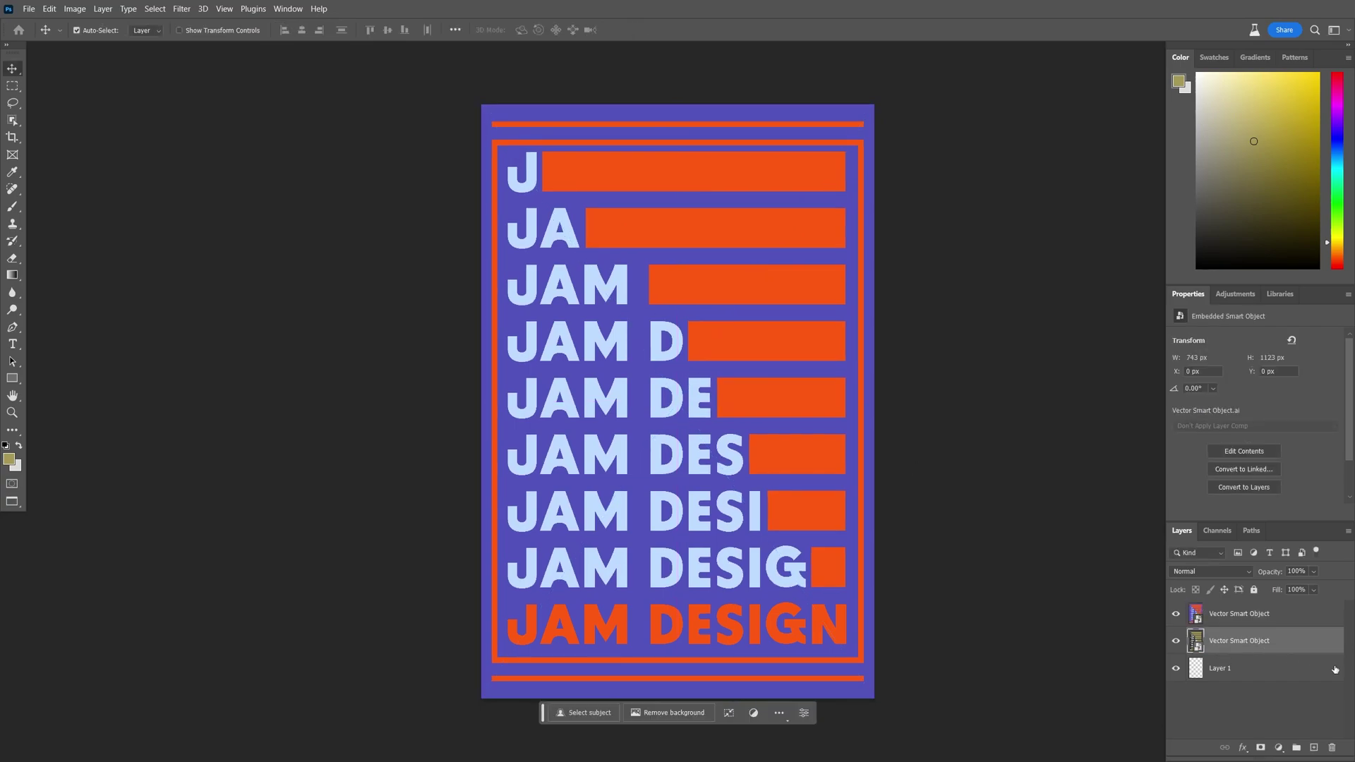
key(Delete)
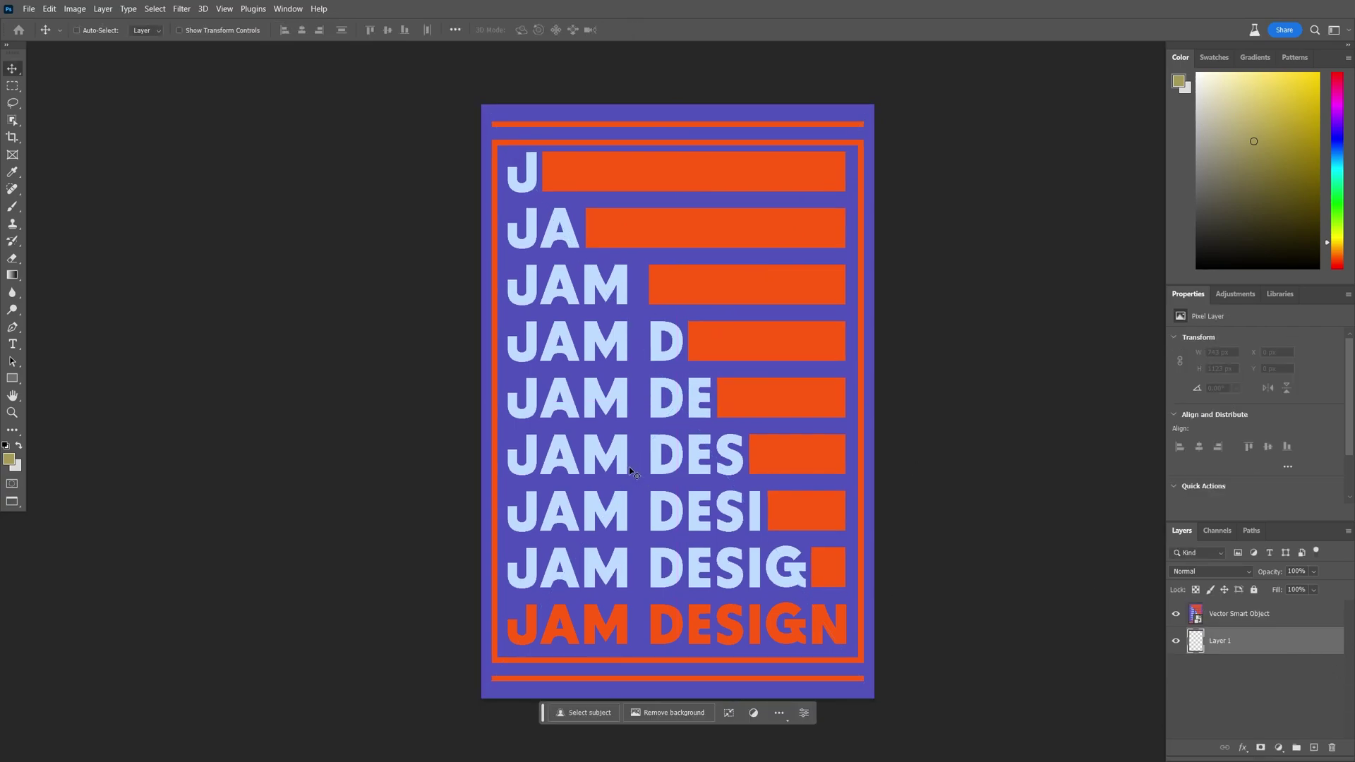
key(ctrl+s)
key(ctrl+w)
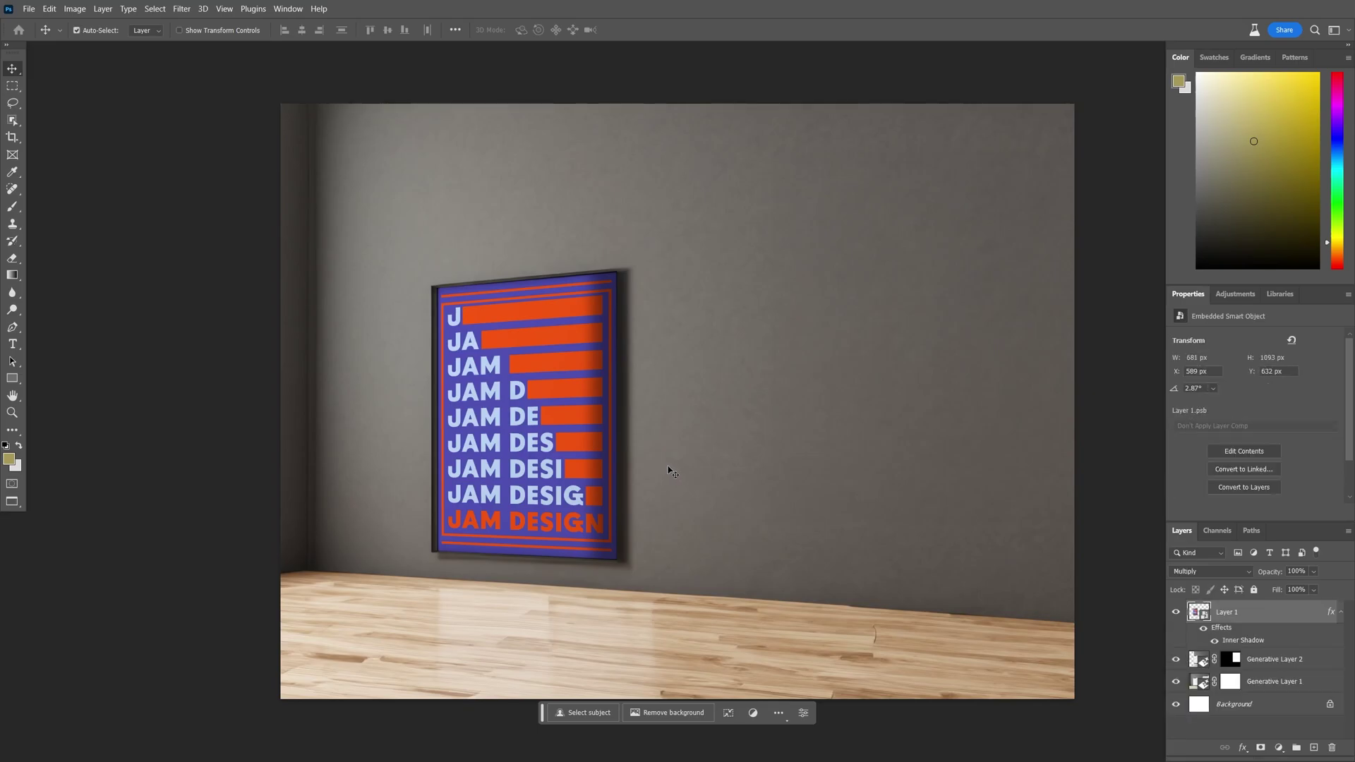